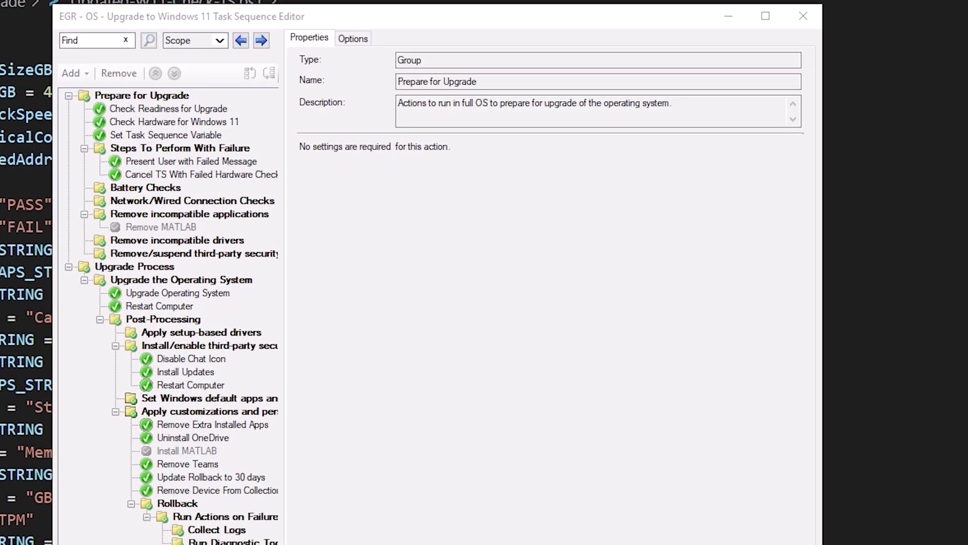
Review the Check Readiness for Upgrade requirements and the Check Hardware for Windows 11 script step, including its output task sequence variable.
{"action": "left_click", "coordinate": [150, 104]}
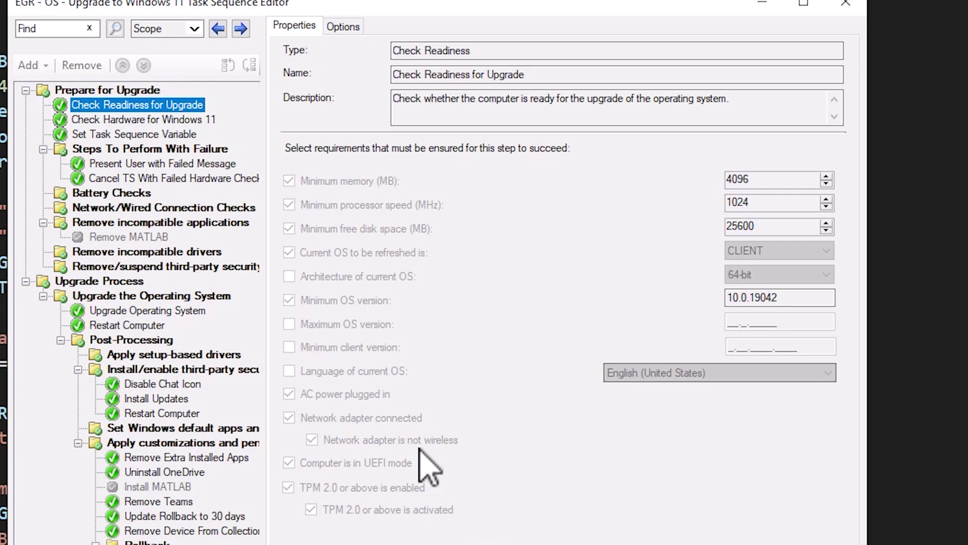
{"action": "left_click", "coordinate": [193, 118]}
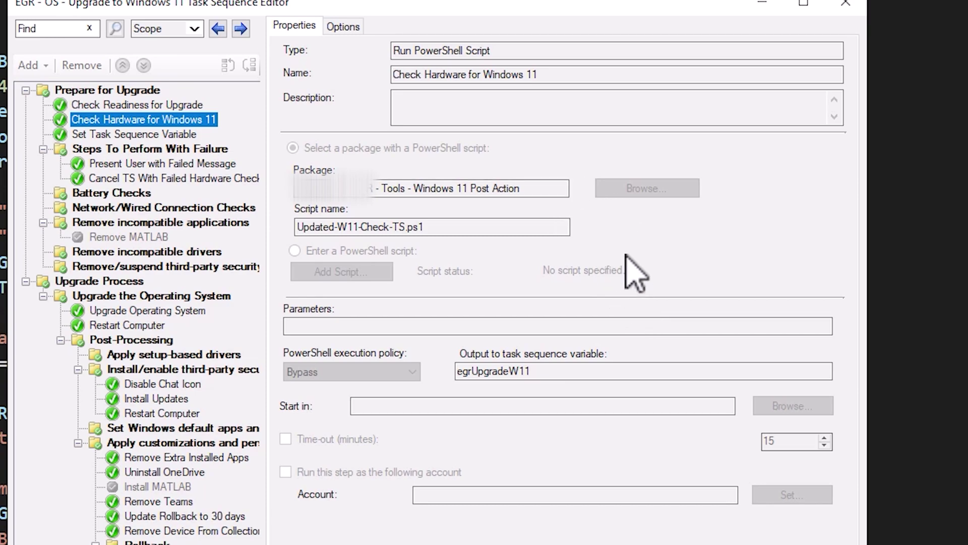
{"action": "left_click_drag", "start_coordinate": [623, 374], "coordinate": [457, 375]}
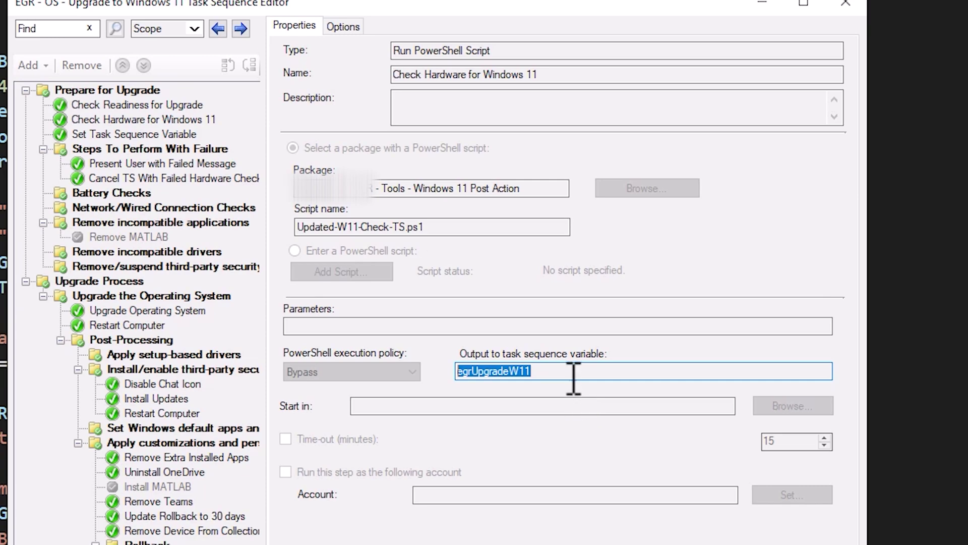
Inspect the run condition of the Steps To Perform With Failure group and the settings of its message and cancel steps.
{"action": "left_click", "coordinate": [205, 149]}
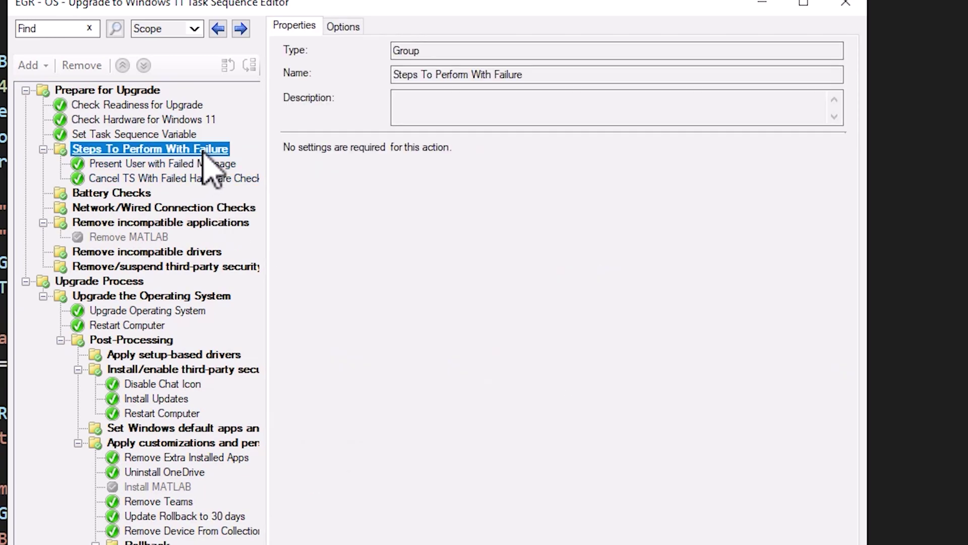
{"action": "left_click", "coordinate": [353, 27]}
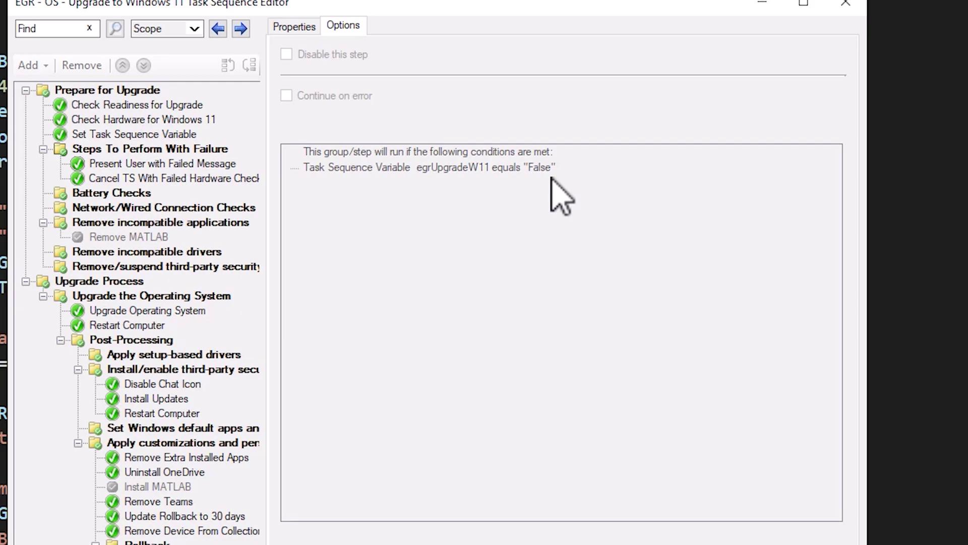
{"action": "left_click", "coordinate": [214, 163]}
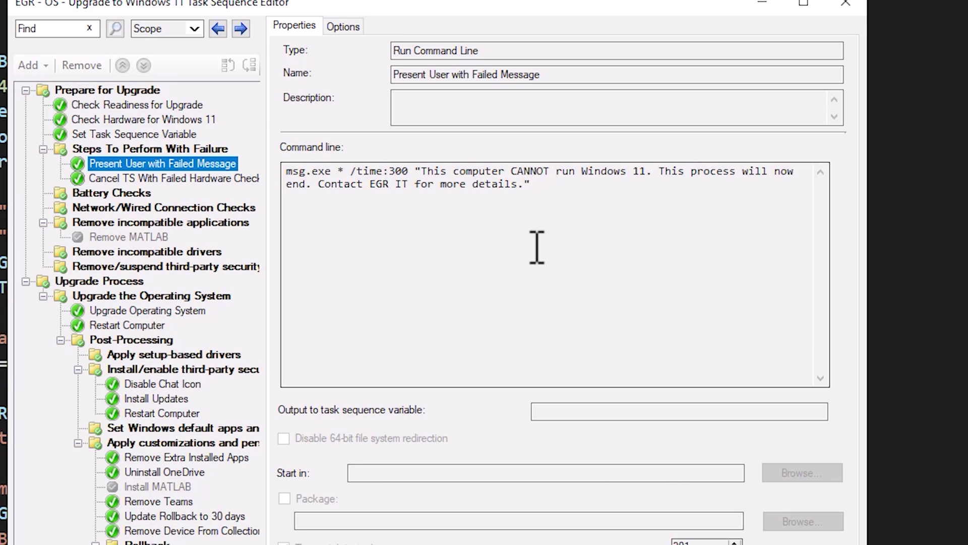
{"action": "left_click", "coordinate": [202, 178]}
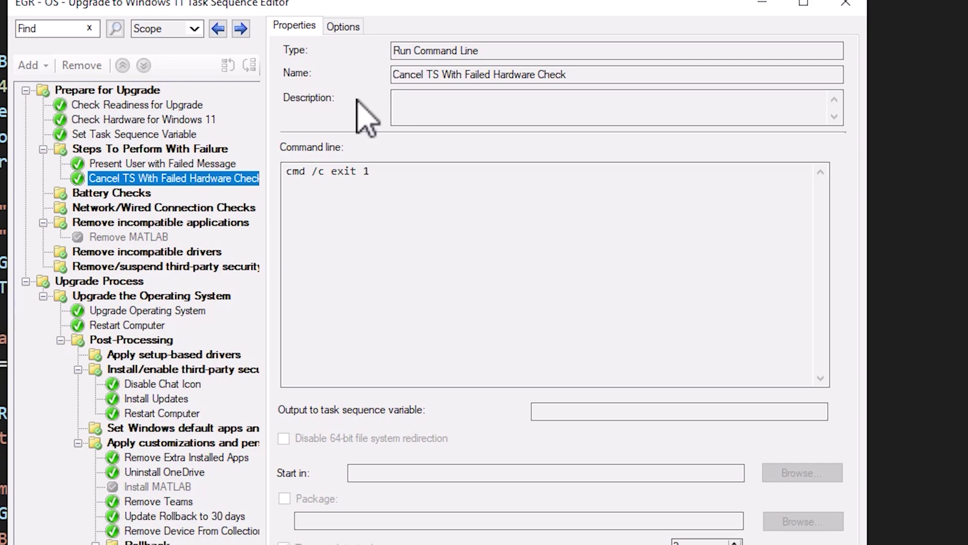
{"action": "left_click", "coordinate": [342, 28]}
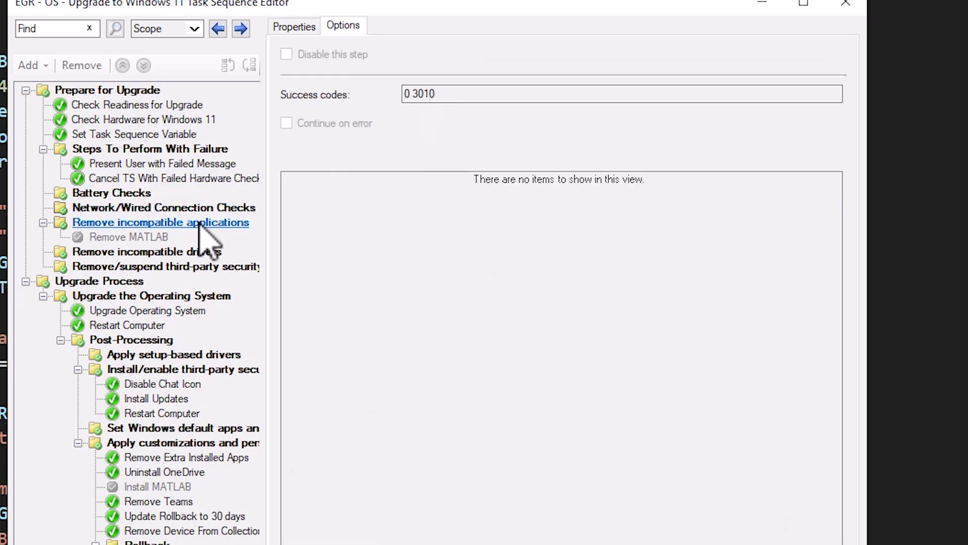
Review the settings of the Remove MATLAB step and of the Upgrade Operating System step with its following restart.
{"action": "left_click", "coordinate": [161, 238]}
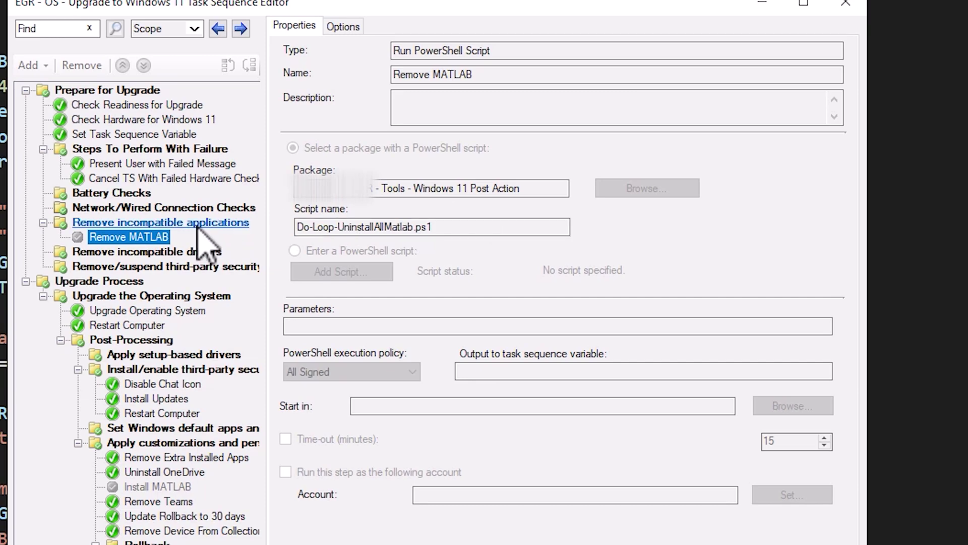
{"action": "left_click", "coordinate": [186, 310]}
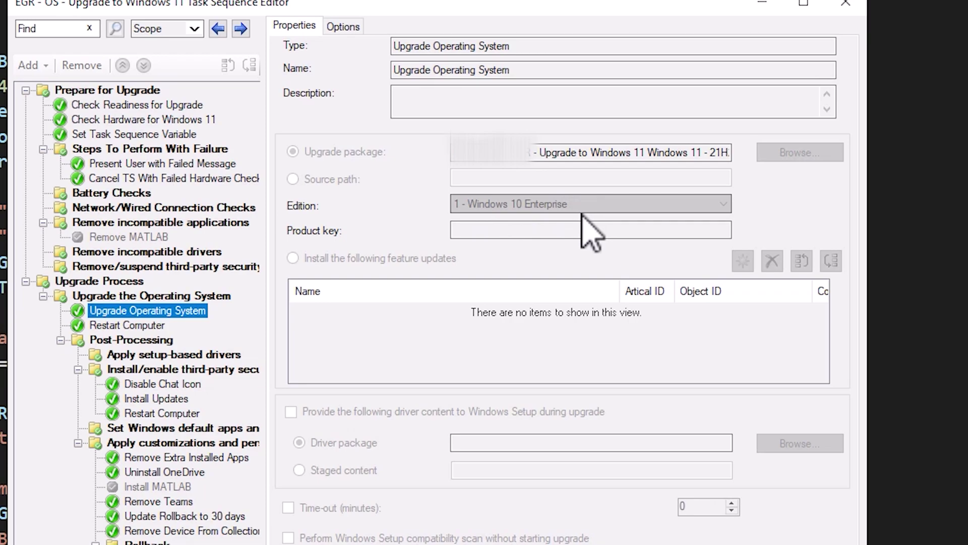
{"action": "left_click", "coordinate": [159, 325]}
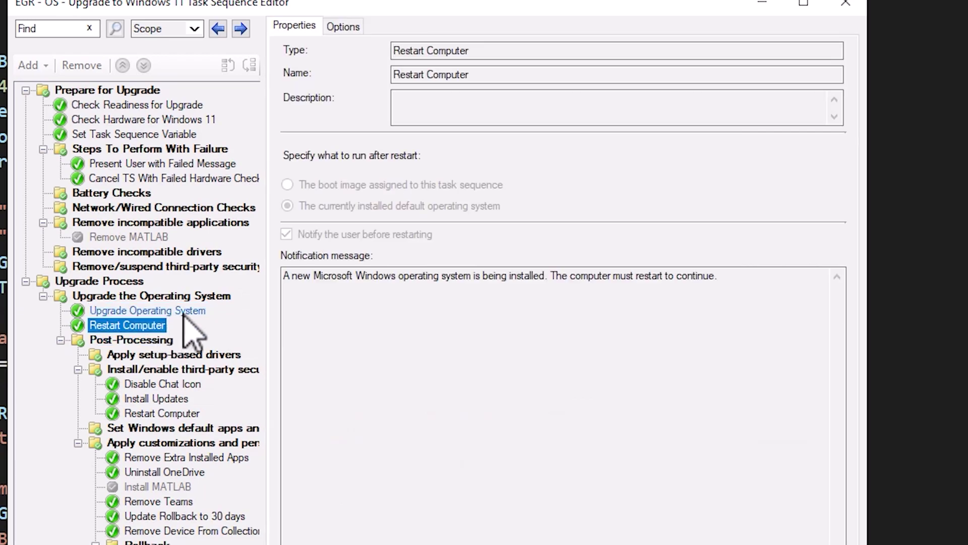
Review the post-processing steps Disable Chat Icon, Install Updates and Restart Computer.
{"action": "left_click", "coordinate": [183, 386]}
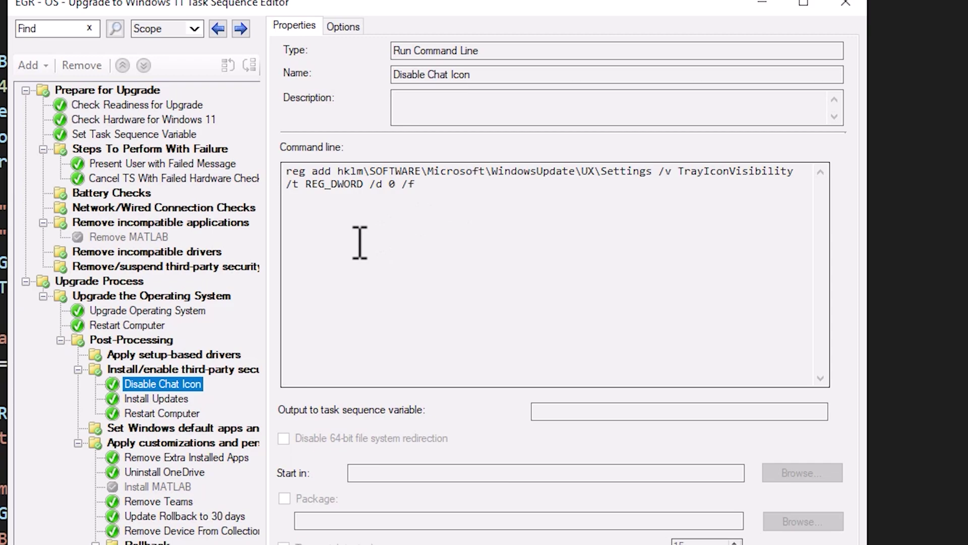
{"action": "left_click", "coordinate": [171, 399]}
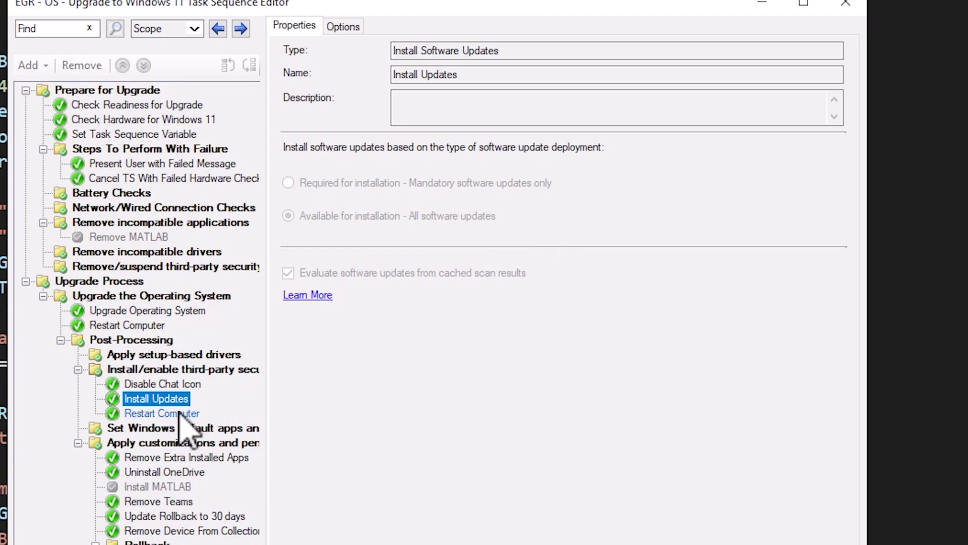
{"action": "left_click", "coordinate": [199, 413]}
Review the customization steps for removing extra apps, OneDrive and Teams, extending the rollback window, and removing the device from its collection.
{"action": "left_click", "coordinate": [226, 458]}
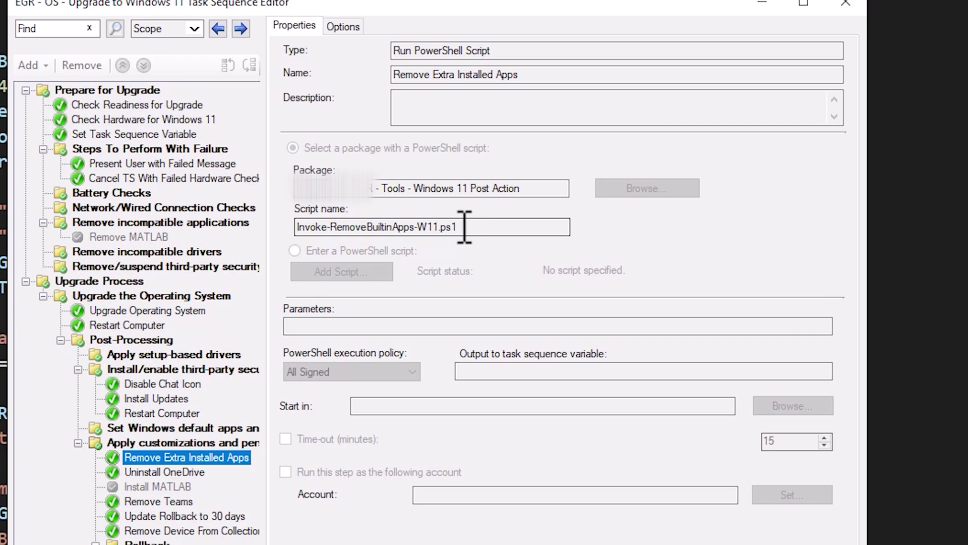
{"action": "left_click", "coordinate": [193, 473]}
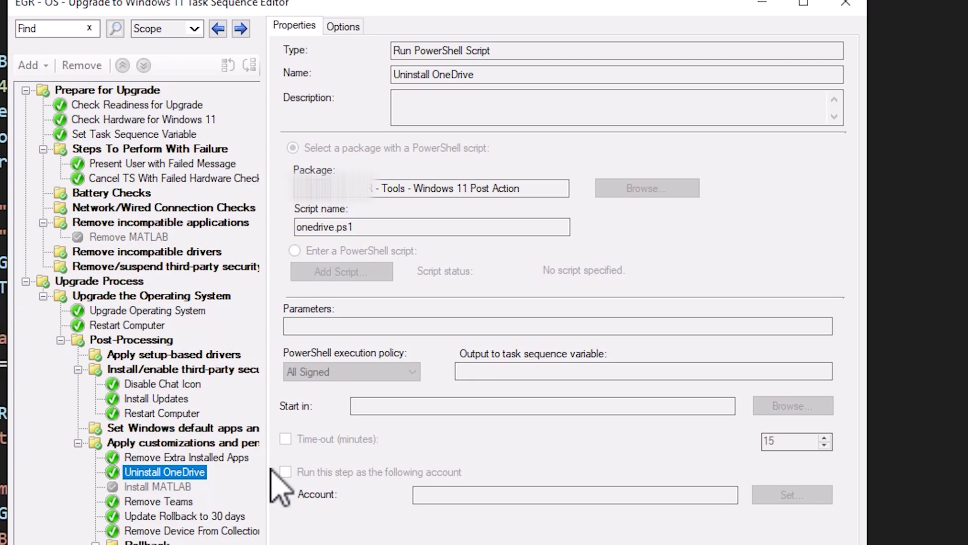
{"action": "left_click", "coordinate": [160, 502]}
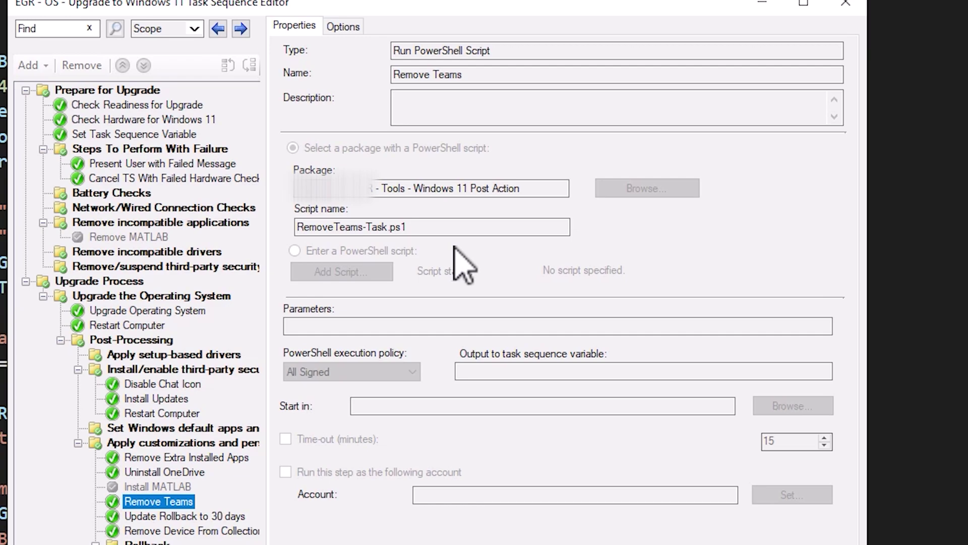
{"action": "left_click", "coordinate": [217, 516]}
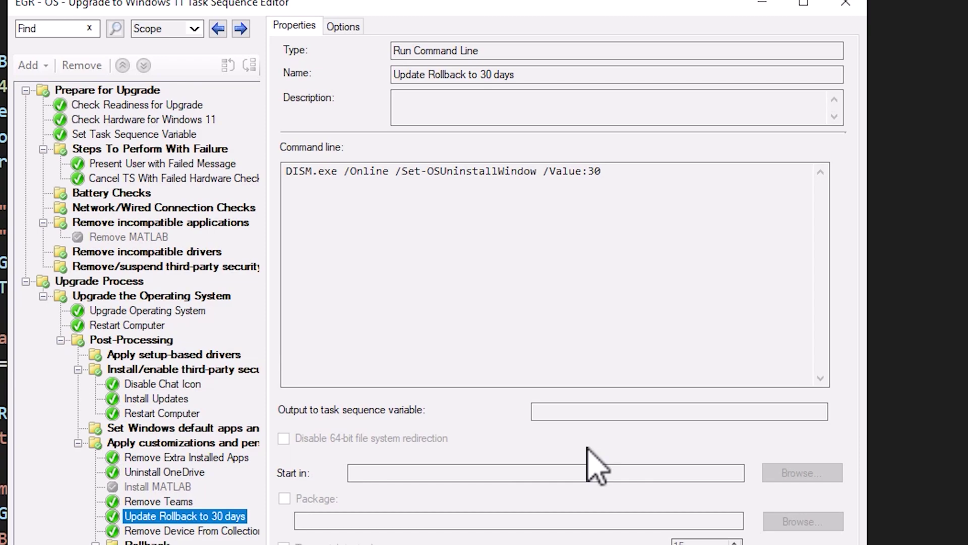
{"action": "left_click", "coordinate": [197, 531]}
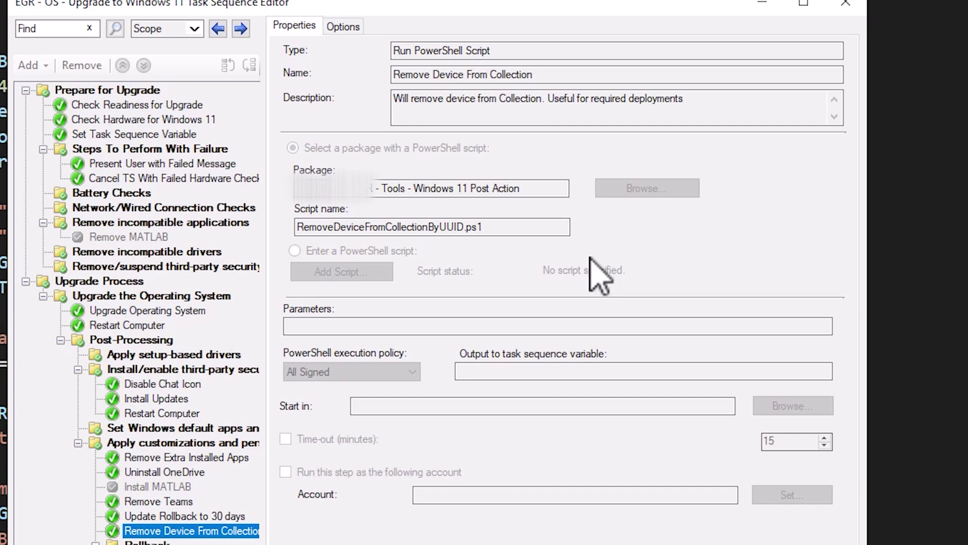
Minimize the task sequence editor and examine the minimum hardware requirements, status strings and log formats in Updated-W11-Check-TS.ps1.
{"action": "left_click", "coordinate": [763, 3]}
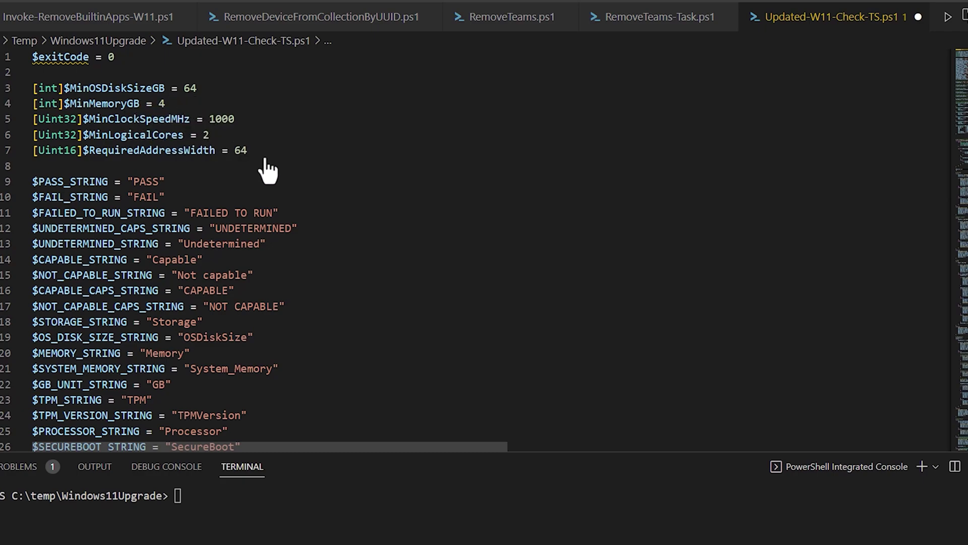
{"action": "scroll", "coordinate": [318, 188], "scroll_direction": "down", "scroll_amount": 1}
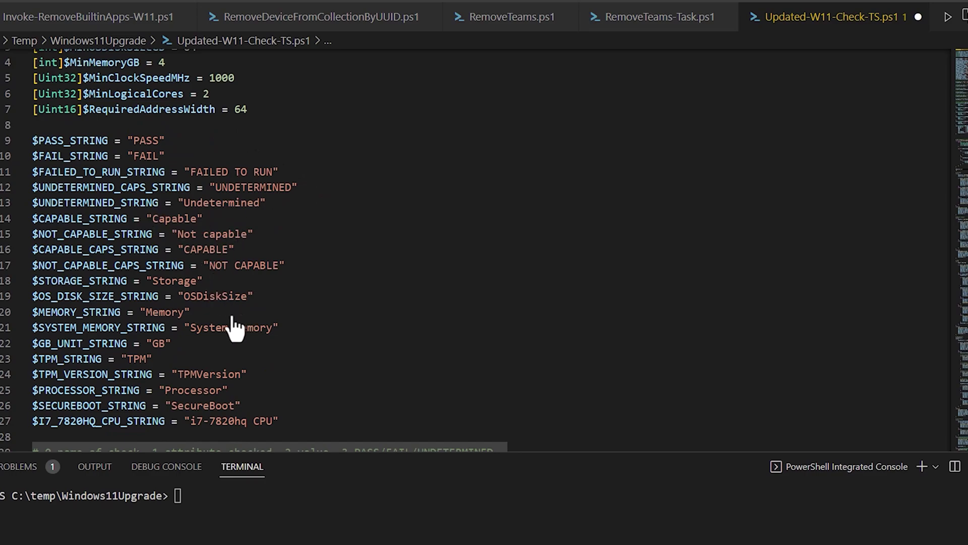
{"action": "scroll", "coordinate": [277, 322], "scroll_direction": "down", "scroll_amount": 3}
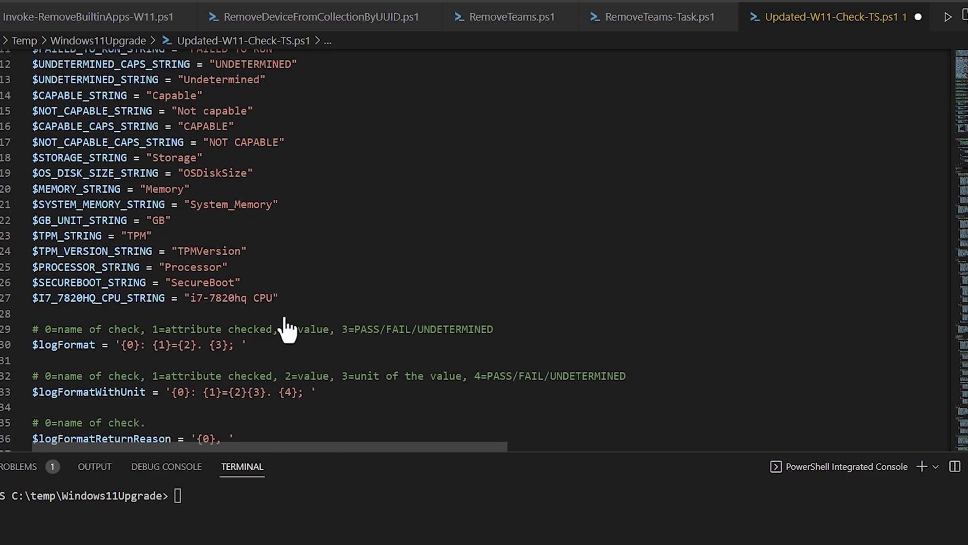
{"action": "scroll", "coordinate": [272, 316], "scroll_direction": "down", "scroll_amount": 3}
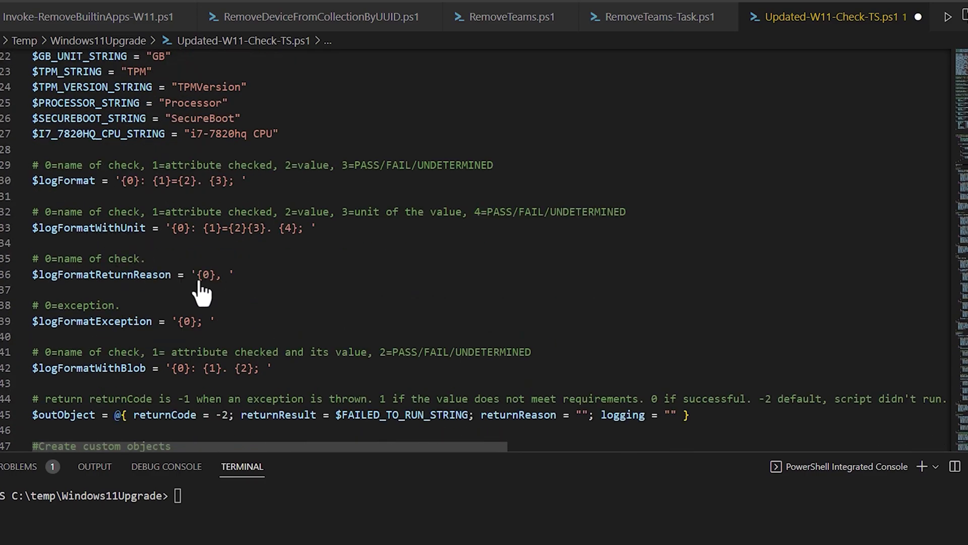
{"action": "scroll", "coordinate": [201, 291], "scroll_direction": "down", "scroll_amount": 3}
{"action": "scroll", "coordinate": [202, 291], "scroll_direction": "down", "scroll_amount": 2}
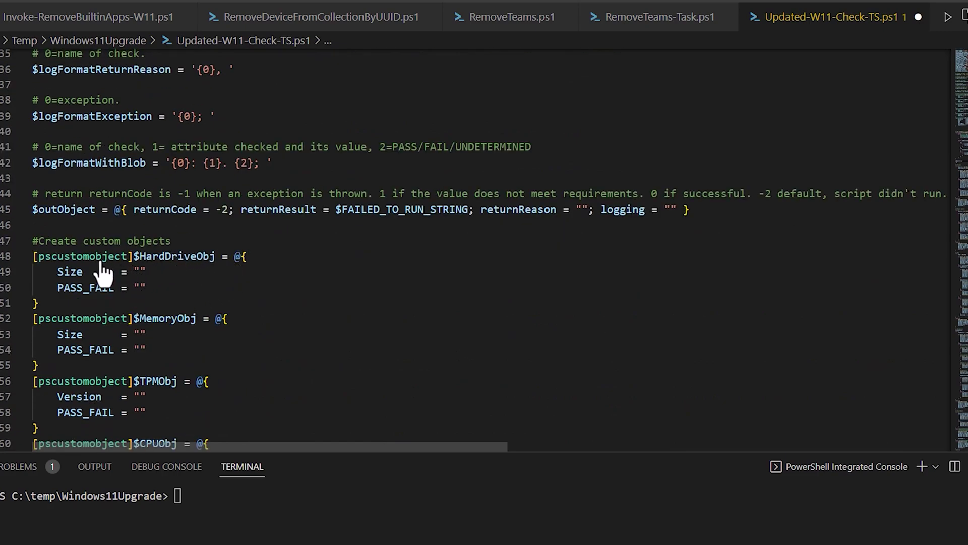
Examine the script's custom objects for the hardware results and its UpdateReturnCode function.
{"action": "scroll", "coordinate": [204, 281], "scroll_direction": "down", "scroll_amount": 3}
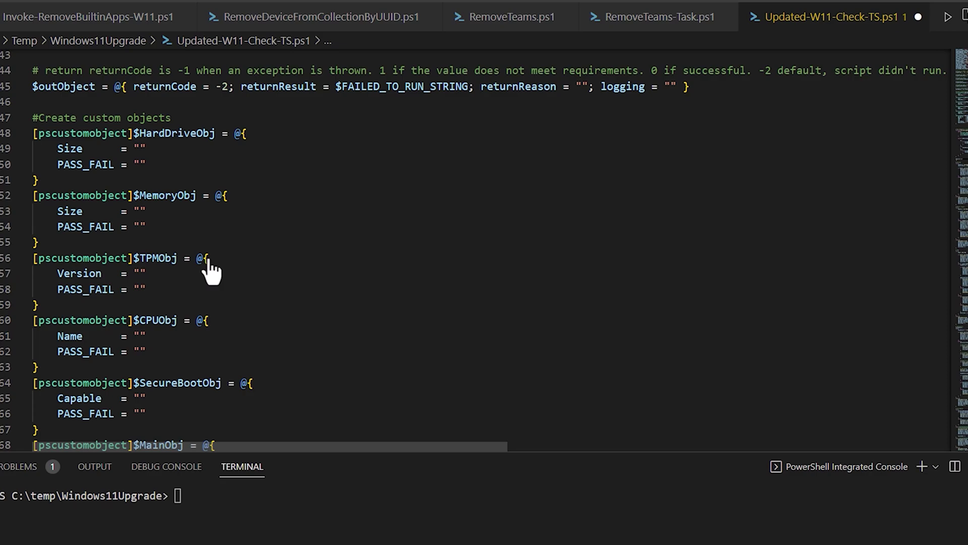
{"action": "scroll", "coordinate": [184, 287], "scroll_direction": "down", "scroll_amount": 4}
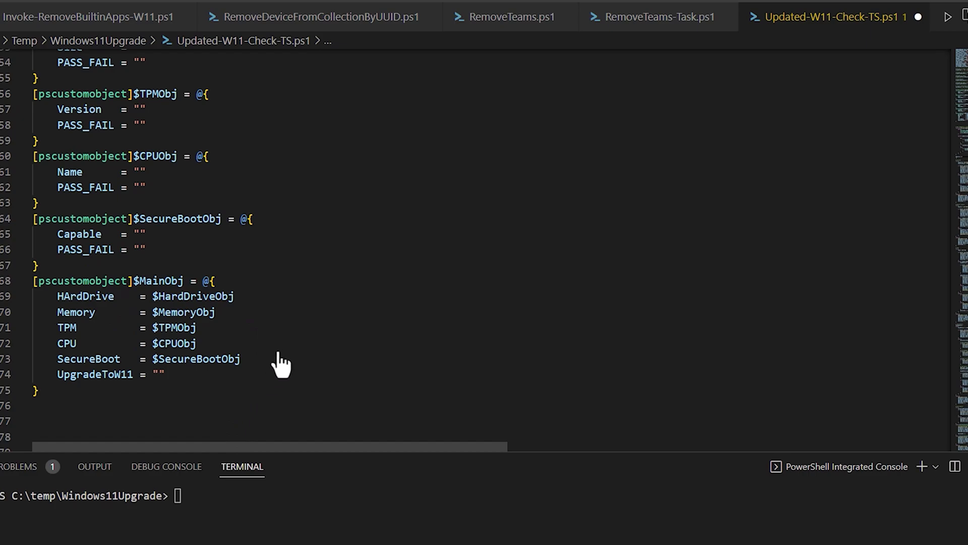
{"action": "scroll", "coordinate": [275, 363], "scroll_direction": "down", "scroll_amount": 4}
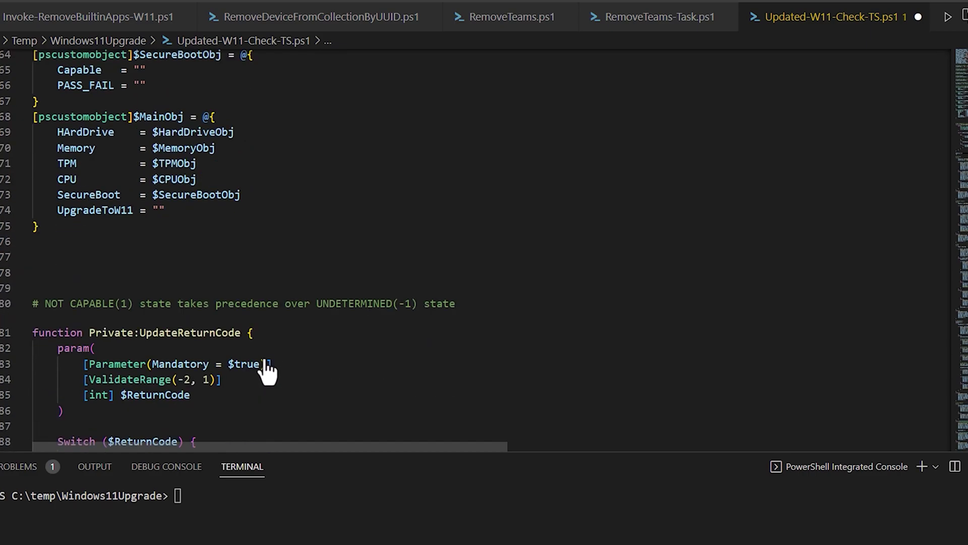
{"action": "scroll", "coordinate": [268, 372], "scroll_direction": "down", "scroll_amount": 3}
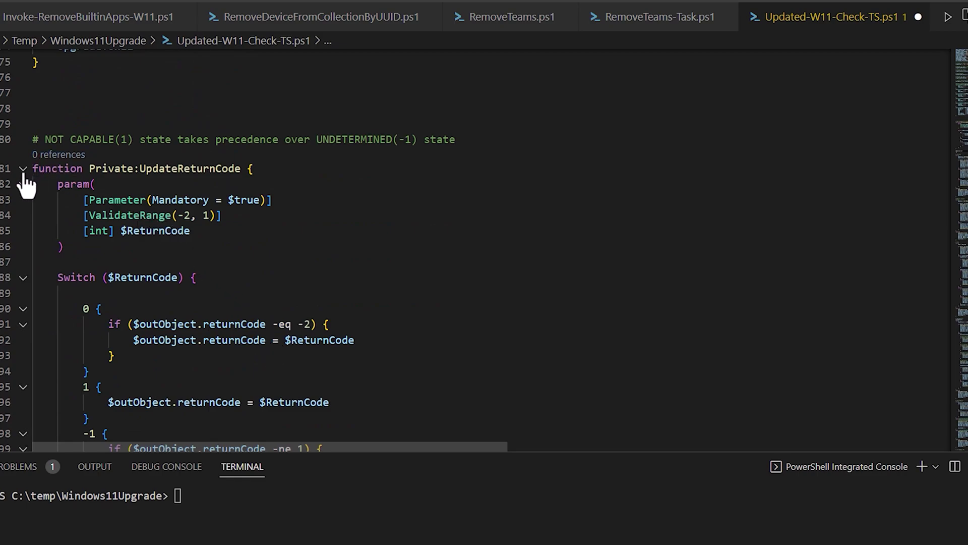
{"action": "scroll", "coordinate": [76, 180], "scroll_direction": "down", "scroll_amount": 7}
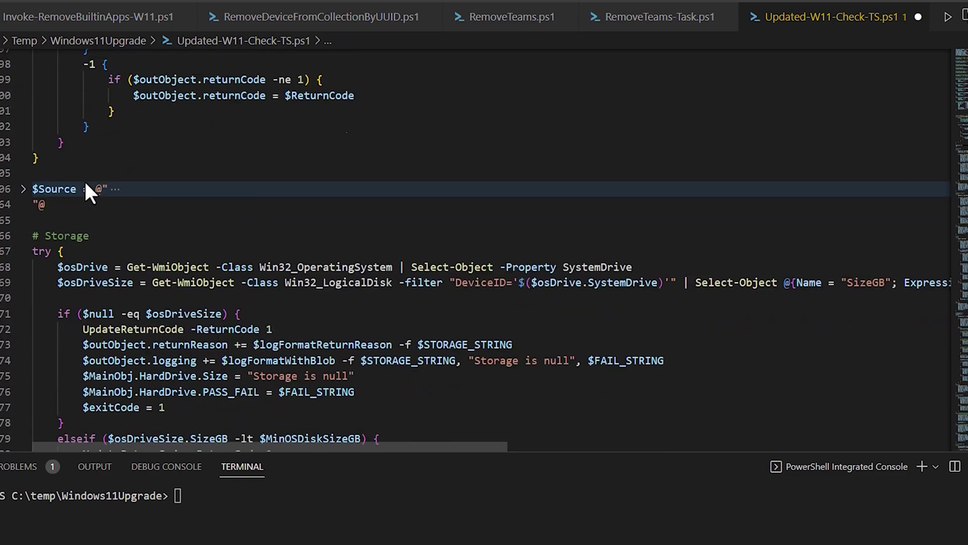
Examine the script's Storage and Memory checks, including their null, below-minimum, pass and catch branches.
{"action": "scroll", "coordinate": [85, 185], "scroll_direction": "down", "scroll_amount": 2}
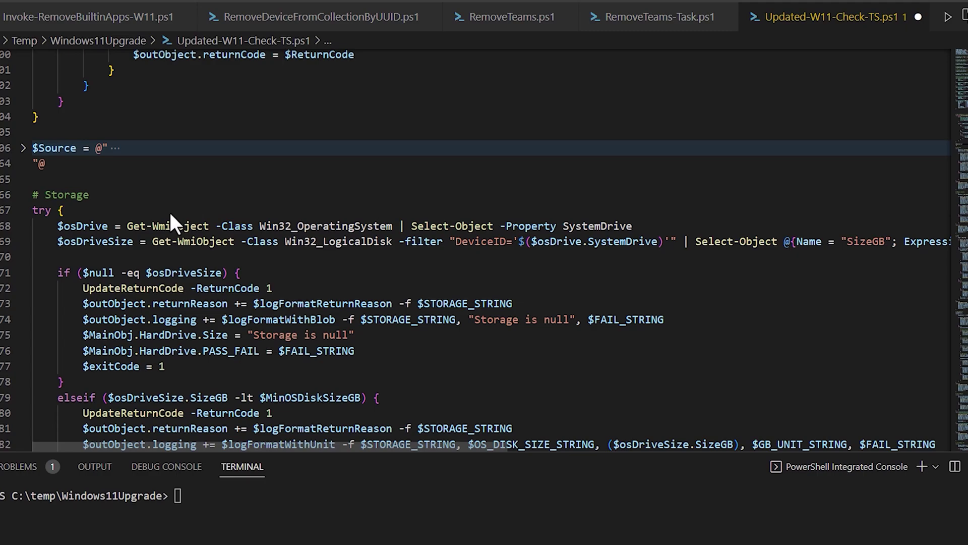
{"action": "scroll", "coordinate": [174, 211], "scroll_direction": "down", "scroll_amount": 3}
{"action": "scroll", "coordinate": [179, 217], "scroll_direction": "up", "scroll_amount": 1}
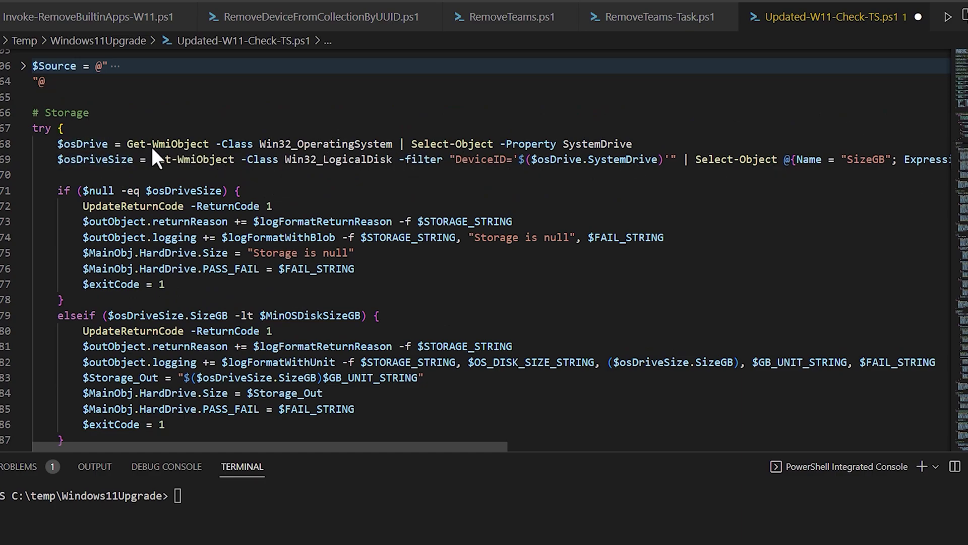
{"action": "scroll", "coordinate": [109, 150], "scroll_direction": "down", "scroll_amount": 1}
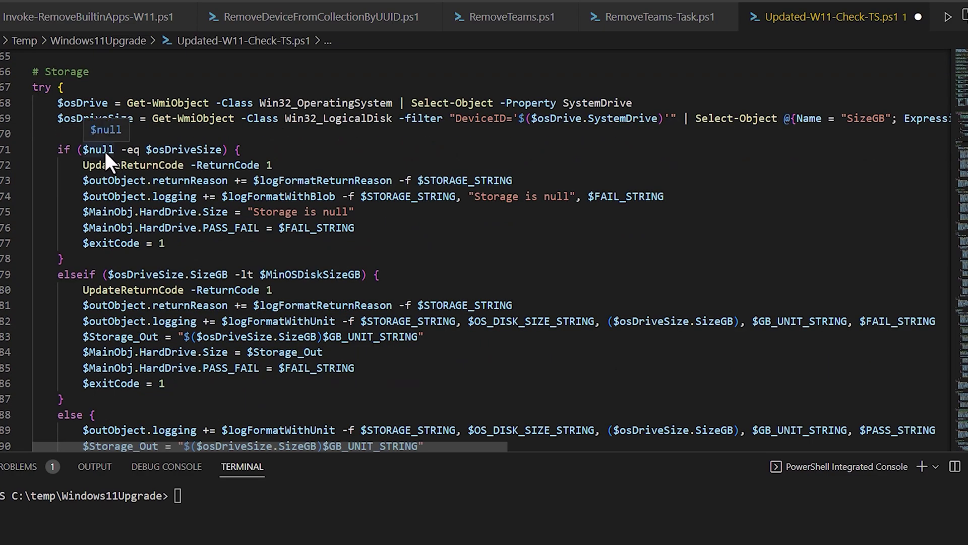
{"action": "scroll", "coordinate": [103, 152], "scroll_direction": "down", "scroll_amount": 1}
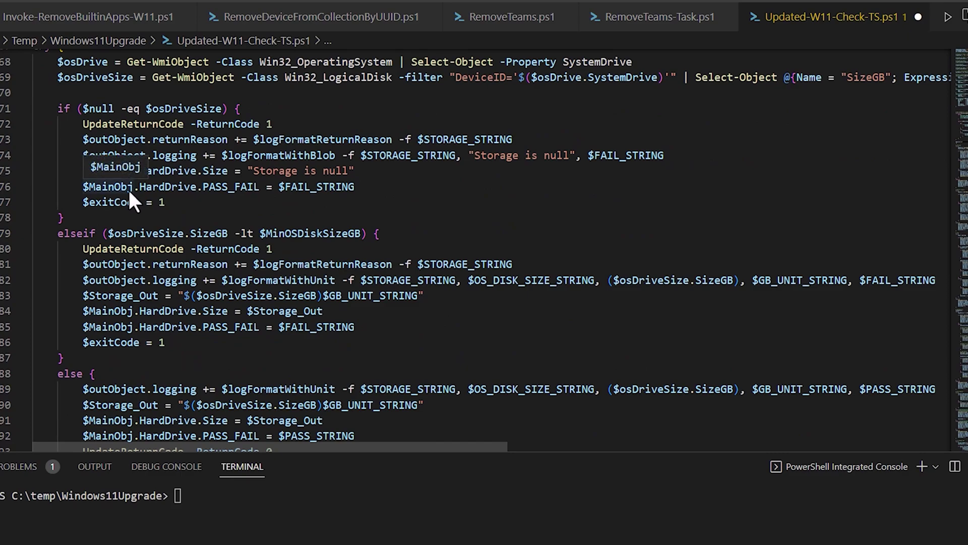
{"action": "scroll", "coordinate": [115, 185], "scroll_direction": "down", "scroll_amount": 7}
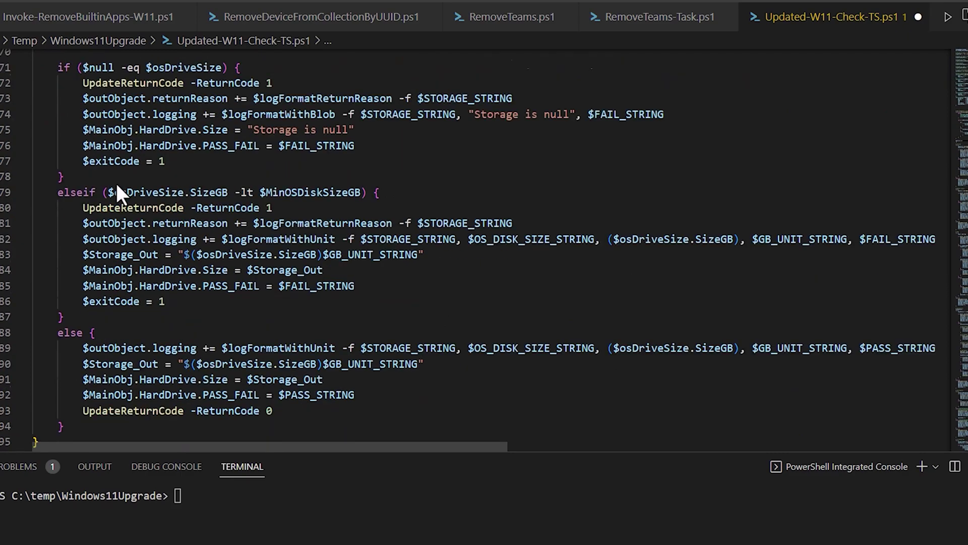
{"action": "scroll", "coordinate": [119, 184], "scroll_direction": "down", "scroll_amount": 3}
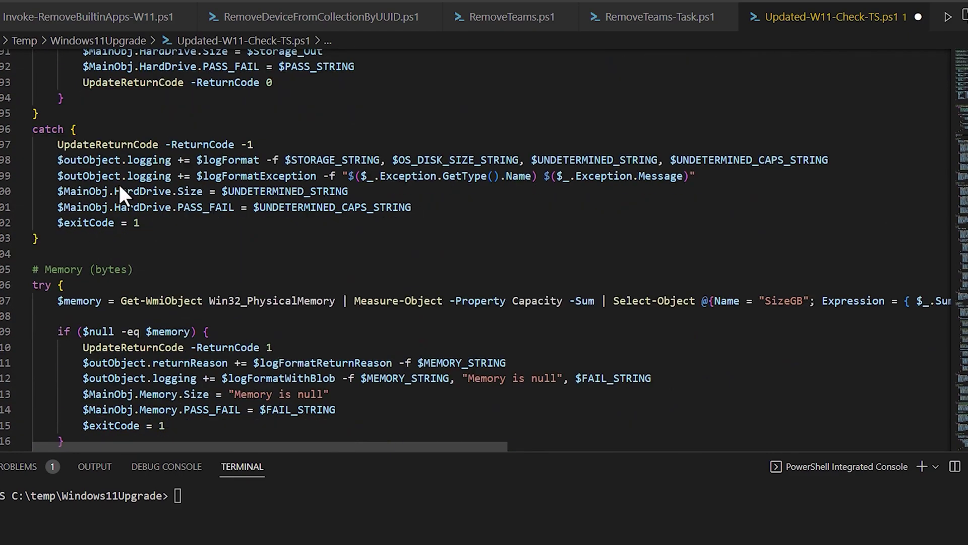
{"action": "scroll", "coordinate": [120, 183], "scroll_direction": "down", "scroll_amount": 2}
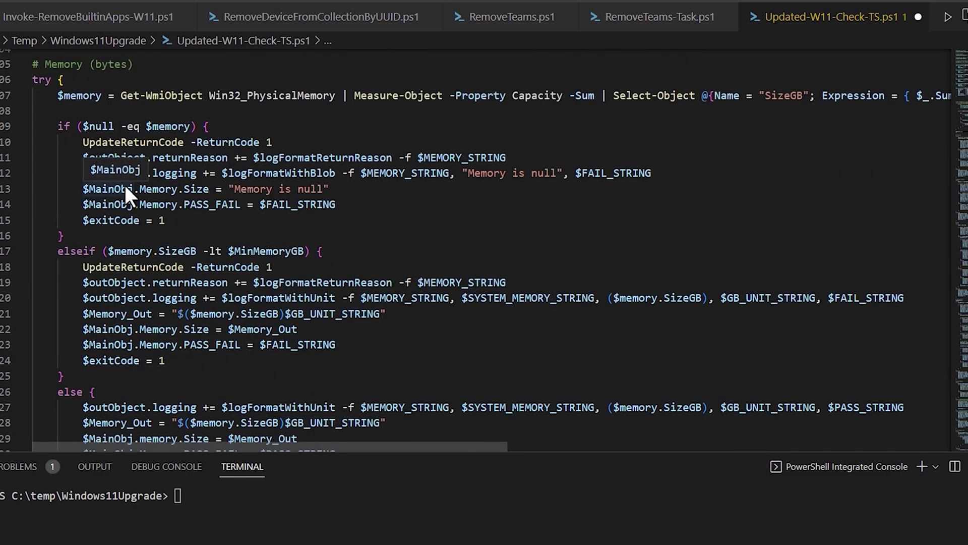
{"action": "scroll", "coordinate": [142, 171], "scroll_direction": "down", "scroll_amount": 4}
Examine the TPM check, from Get-Tpm through the SpecVersion and major version tests to the branch for a TPM that is not present.
{"action": "scroll", "coordinate": [147, 180], "scroll_direction": "down", "scroll_amount": 7}
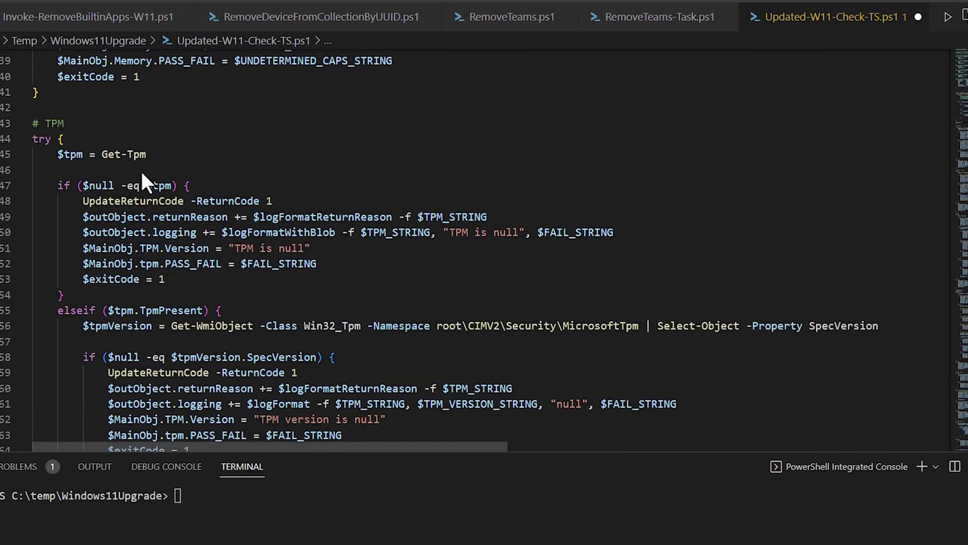
{"action": "mouse_move", "coordinate": [121, 161]}
{"action": "mouse_move", "coordinate": [144, 204]}
{"action": "mouse_move", "coordinate": [183, 202]}
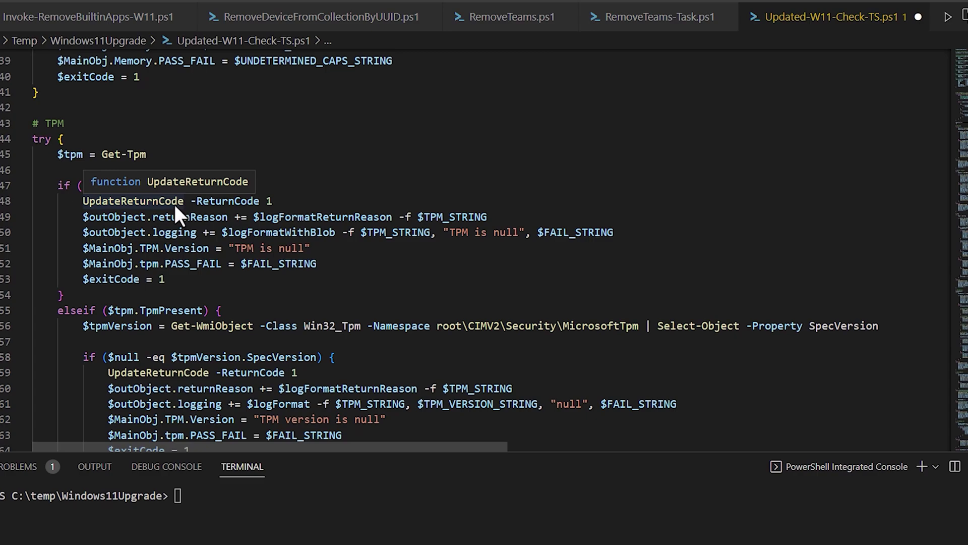
{"action": "mouse_move", "coordinate": [232, 232]}
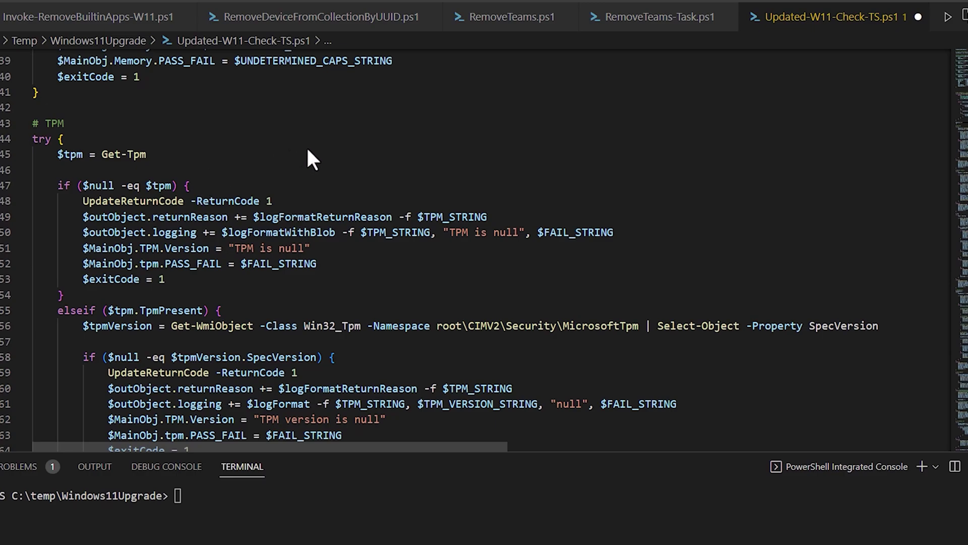
{"action": "scroll", "coordinate": [307, 148], "scroll_direction": "down", "scroll_amount": 3}
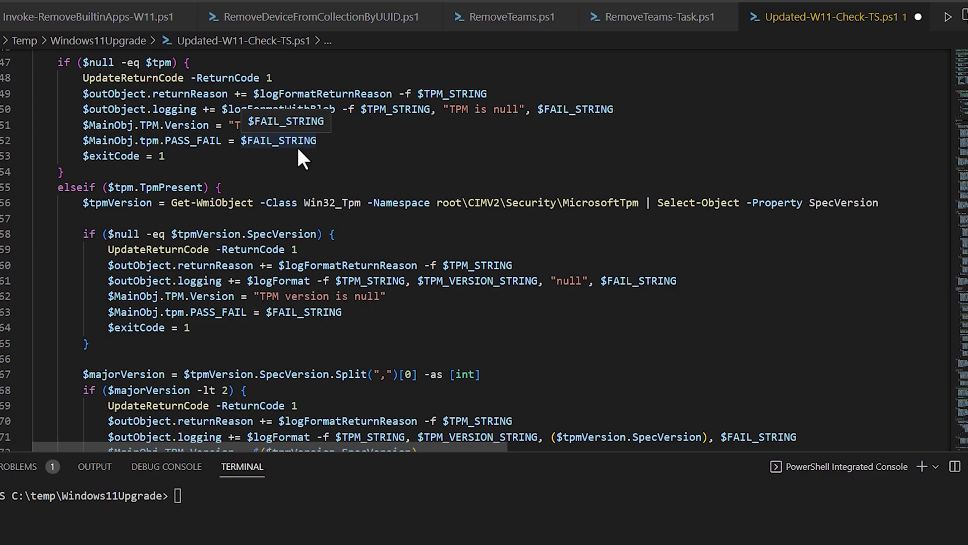
{"action": "scroll", "coordinate": [301, 157], "scroll_direction": "down", "scroll_amount": 1}
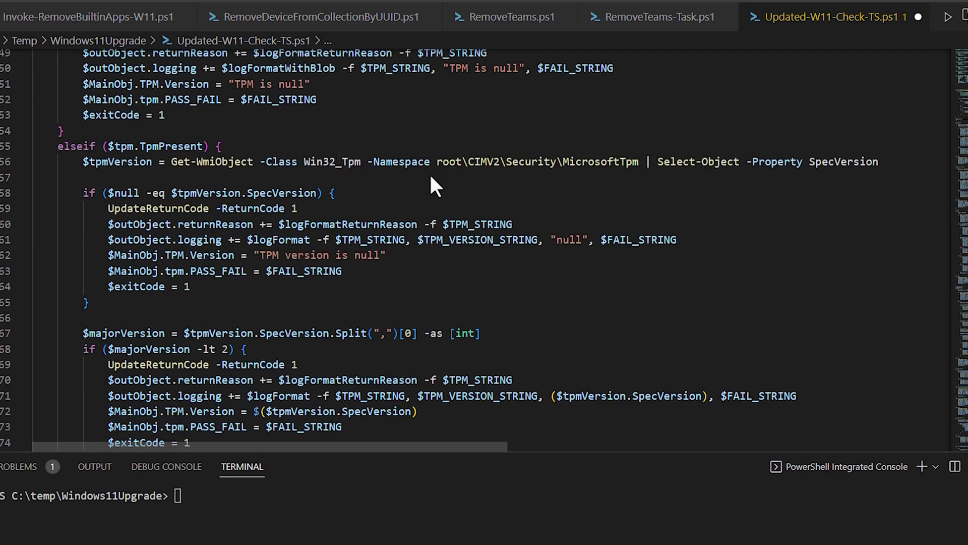
{"action": "scroll", "coordinate": [416, 171], "scroll_direction": "down", "scroll_amount": 3}
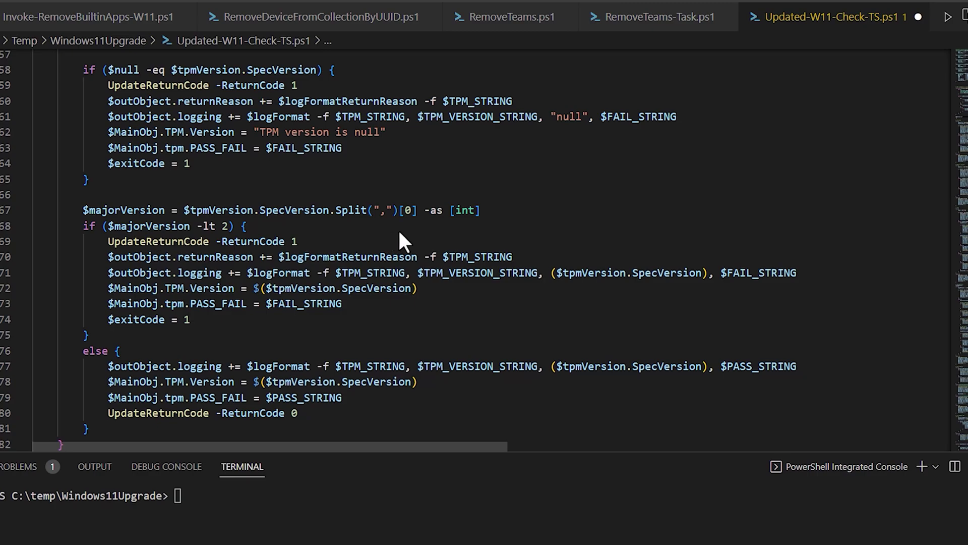
{"action": "scroll", "coordinate": [487, 226], "scroll_direction": "down", "scroll_amount": 5}
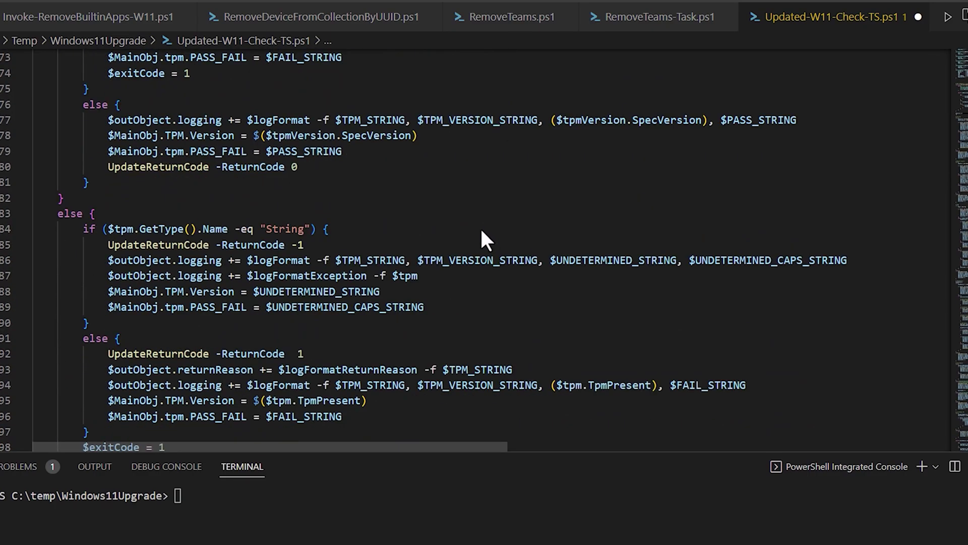
{"action": "scroll", "coordinate": [482, 232], "scroll_direction": "down", "scroll_amount": 2}
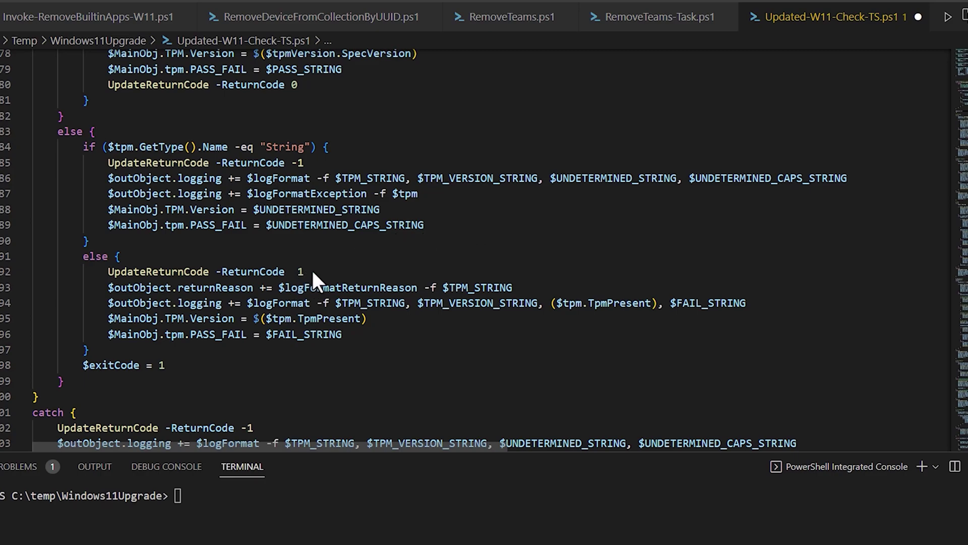
{"action": "left_click_drag", "start_coordinate": [313, 271], "coordinate": [229, 273]}
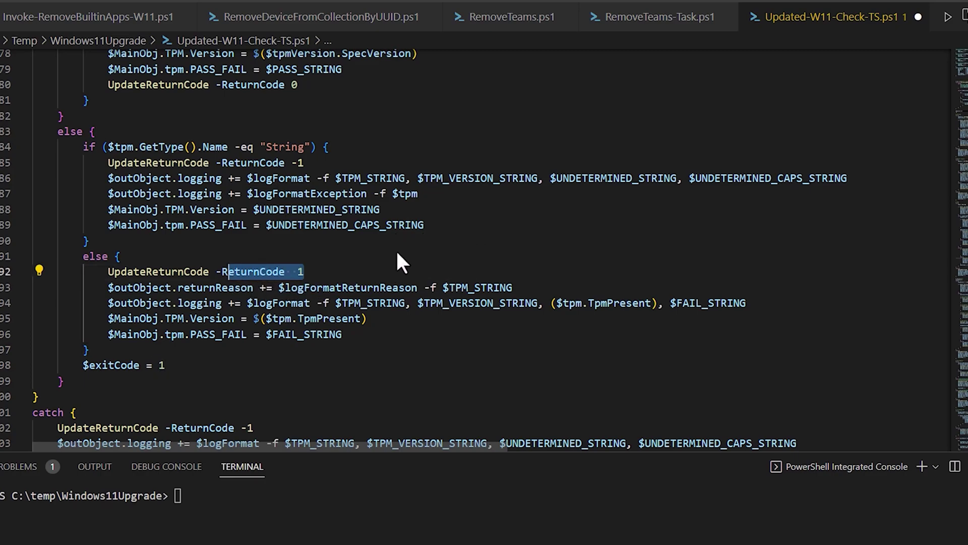
Examine the TPM catch block and the start of the CPU Details section, highlighting the $cpuDetails declaration.
{"action": "scroll", "coordinate": [396, 247], "scroll_direction": "down", "scroll_amount": 5}
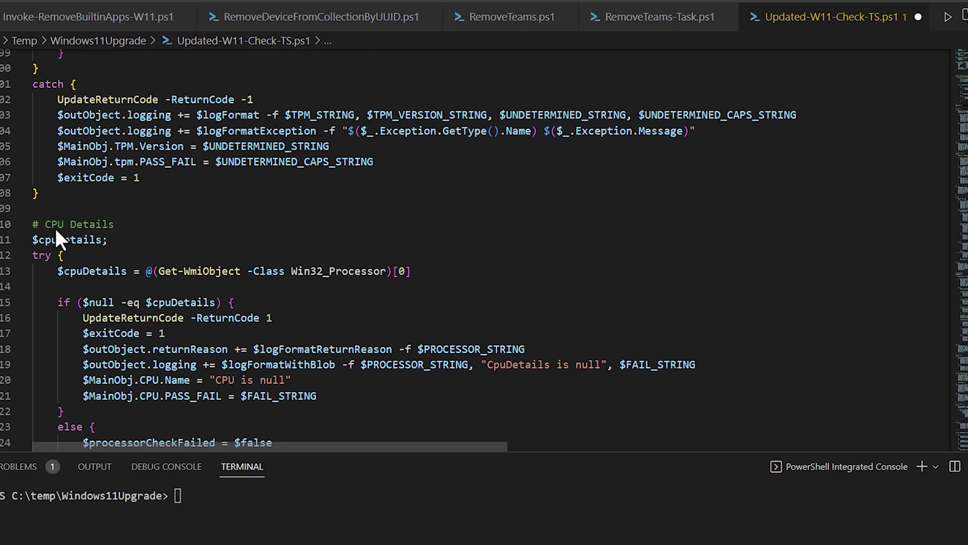
{"action": "left_click_drag", "start_coordinate": [103, 245], "coordinate": [34, 242]}
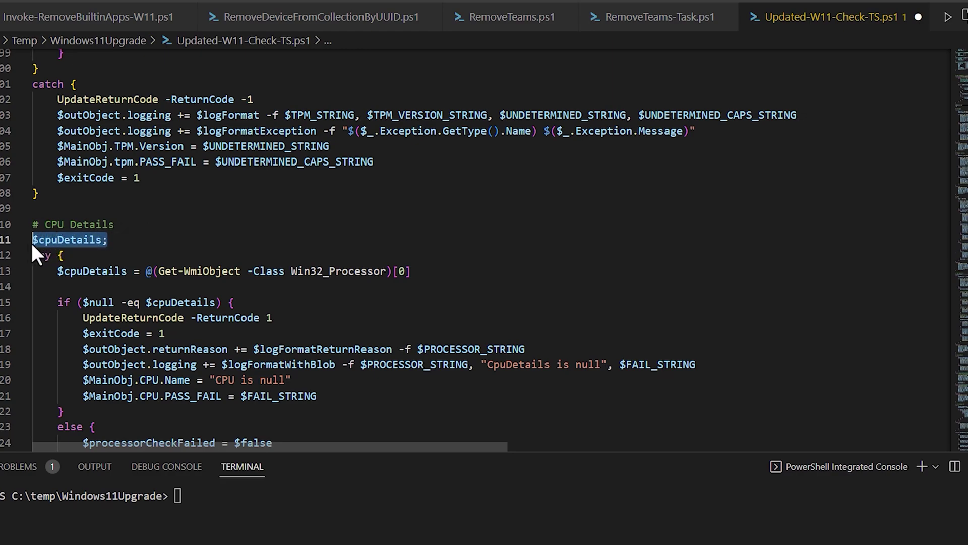
{"action": "left_click", "coordinate": [141, 238]}
{"action": "scroll", "coordinate": [209, 241], "scroll_direction": "down", "scroll_amount": 1}
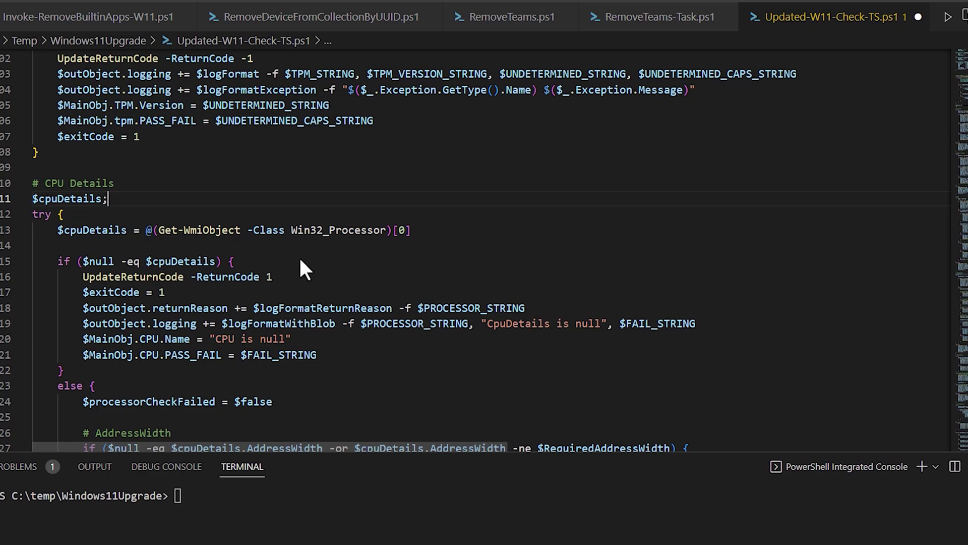
Return to the collapsed $Source here-string above the Storage check and expand it to show its C# code.
{"action": "scroll", "coordinate": [222, 250], "scroll_direction": "up", "scroll_amount": 5}
{"action": "scroll", "coordinate": [224, 252], "scroll_direction": "up", "scroll_amount": 20}
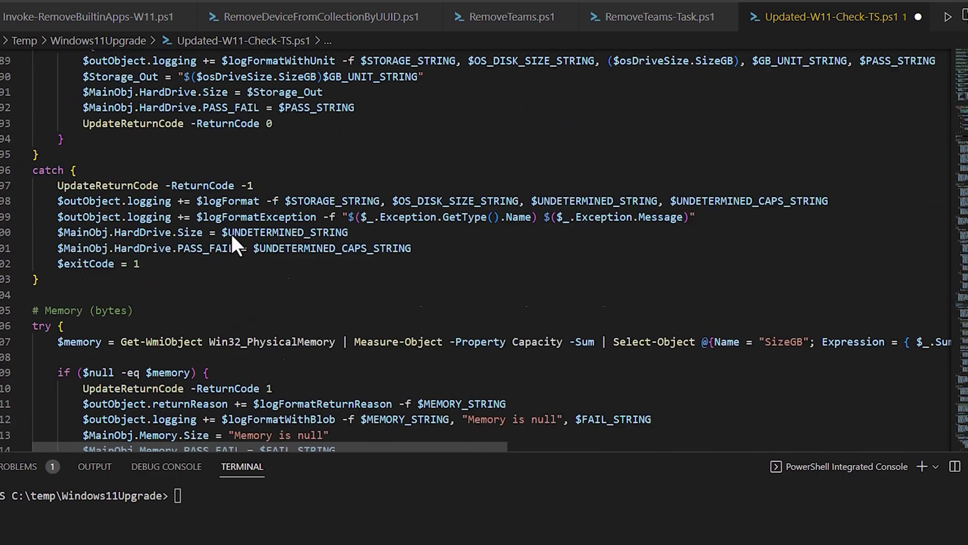
{"action": "scroll", "coordinate": [220, 229], "scroll_direction": "up", "scroll_amount": 7}
{"action": "scroll", "coordinate": [197, 230], "scroll_direction": "down", "scroll_amount": 3}
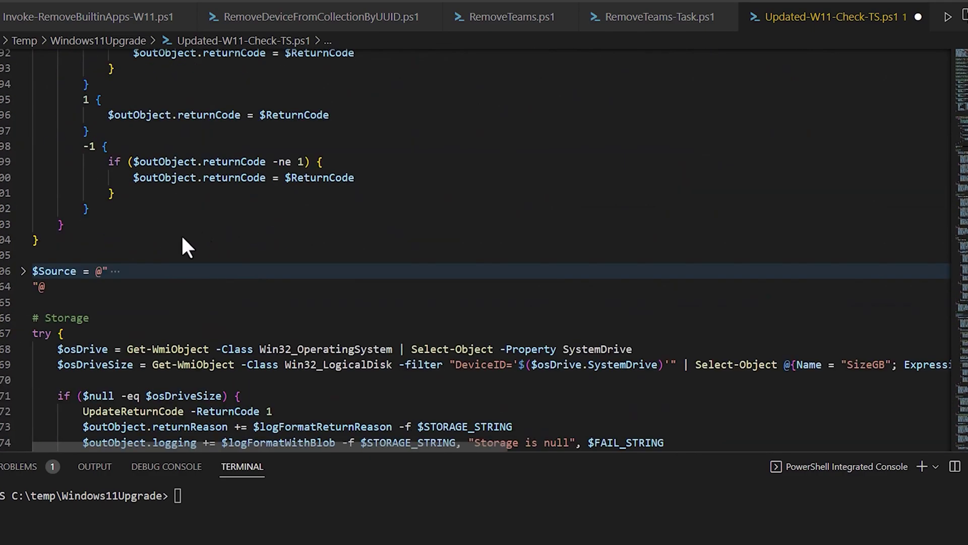
{"action": "left_click", "coordinate": [23, 270]}
{"action": "scroll", "coordinate": [160, 290], "scroll_direction": "down", "scroll_amount": 4}
{"action": "scroll", "coordinate": [157, 273], "scroll_direction": "up", "scroll_amount": 1}
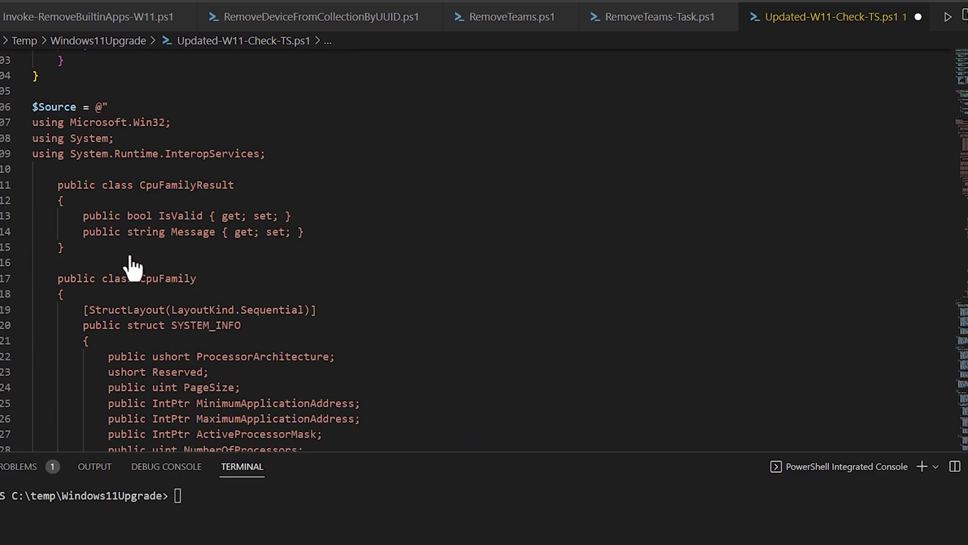
Examine the CpuFamily class, including the SYSTEM_INFO struct, architecture and manufacturer constants, and the ARM processor validation.
{"action": "scroll", "coordinate": [141, 270], "scroll_direction": "down", "scroll_amount": 2}
{"action": "scroll", "coordinate": [162, 273], "scroll_direction": "down", "scroll_amount": 3}
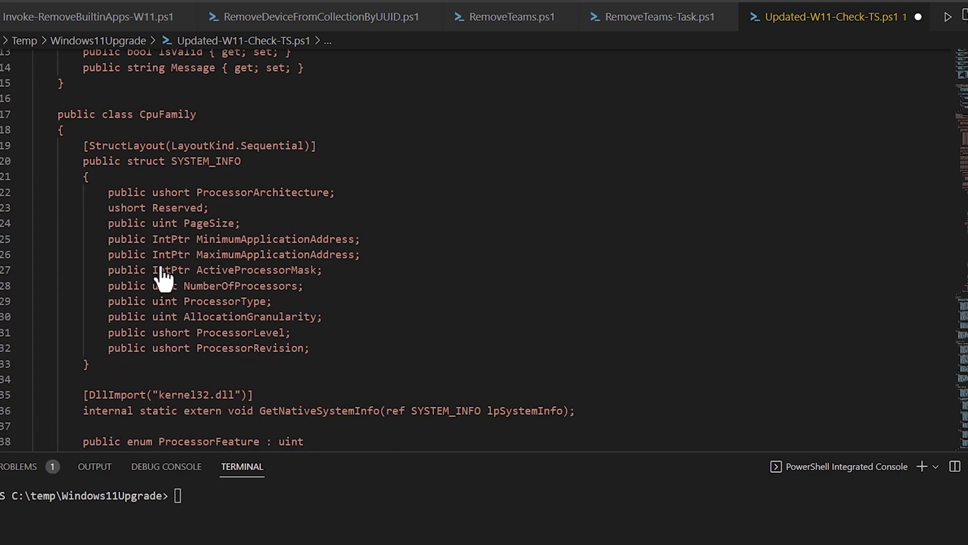
{"action": "scroll", "coordinate": [162, 275], "scroll_direction": "down", "scroll_amount": 1}
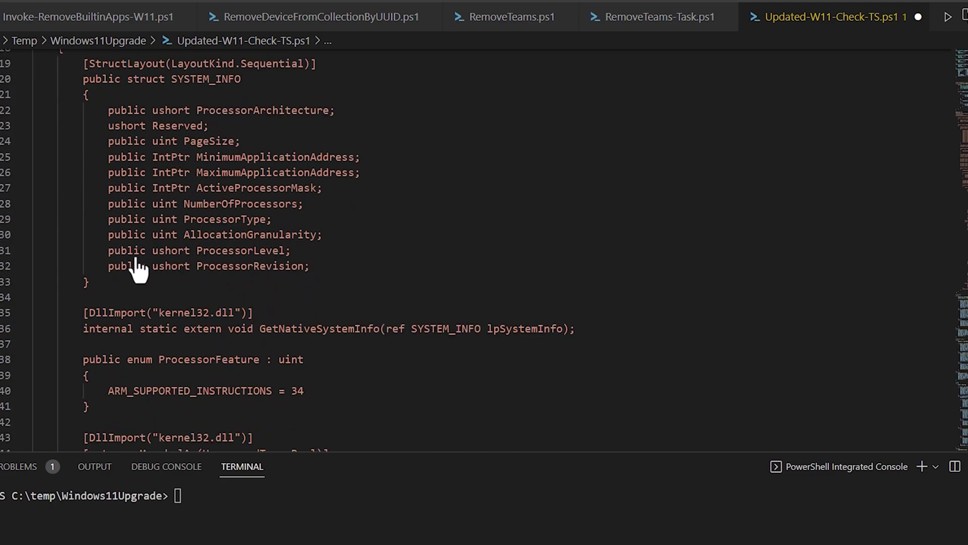
{"action": "scroll", "coordinate": [137, 267], "scroll_direction": "down", "scroll_amount": 1}
{"action": "scroll", "coordinate": [137, 270], "scroll_direction": "down", "scroll_amount": 4}
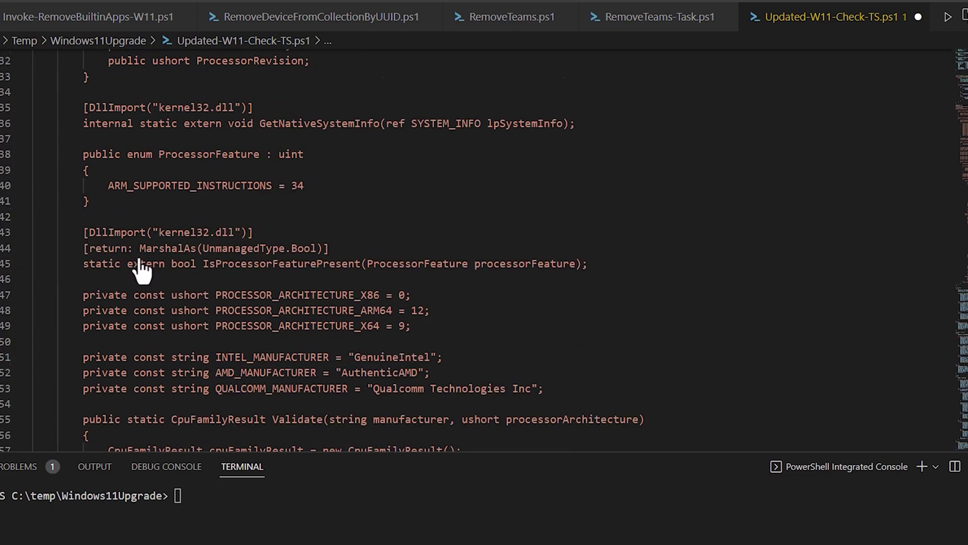
{"action": "scroll", "coordinate": [143, 271], "scroll_direction": "down", "scroll_amount": 2}
{"action": "scroll", "coordinate": [146, 273], "scroll_direction": "down", "scroll_amount": 10}
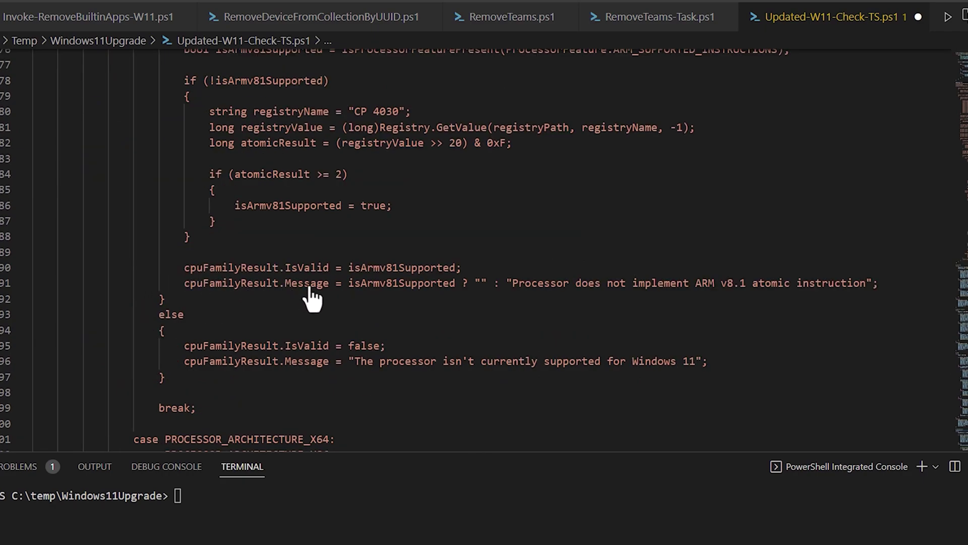
{"action": "scroll", "coordinate": [316, 298], "scroll_direction": "down", "scroll_amount": 1}
{"action": "scroll", "coordinate": [315, 297], "scroll_direction": "down", "scroll_amount": 2}
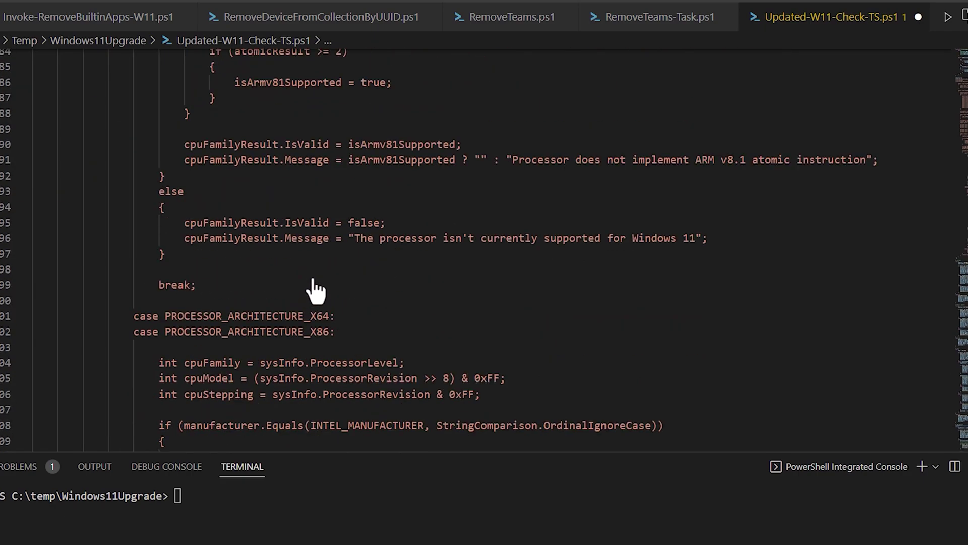
Examine the x64 and x86 processor validation, comparing the CPU family, model and stepping rules for Intel and AMD.
{"action": "scroll", "coordinate": [313, 301], "scroll_direction": "down", "scroll_amount": 4}
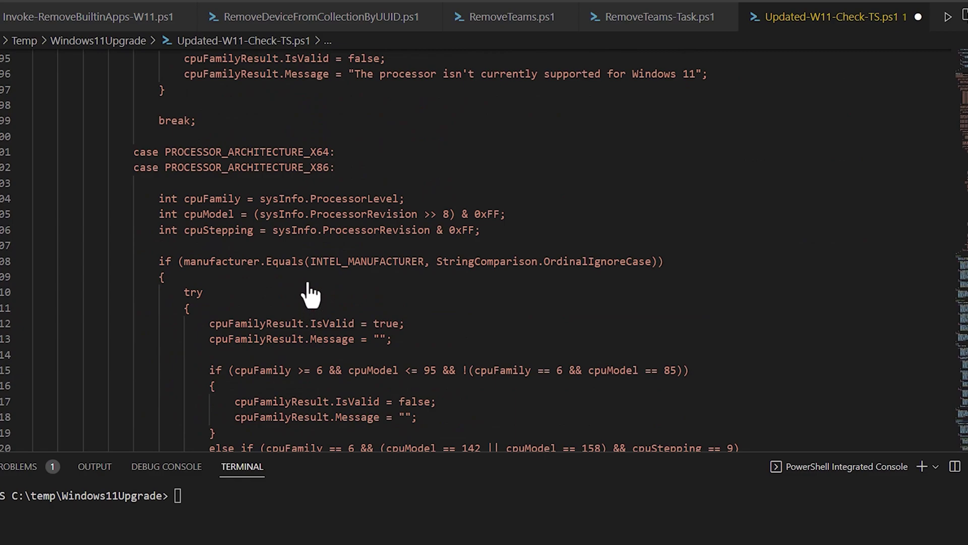
{"action": "scroll", "coordinate": [310, 298], "scroll_direction": "down", "scroll_amount": 3}
{"action": "scroll", "coordinate": [308, 297], "scroll_direction": "down", "scroll_amount": 1}
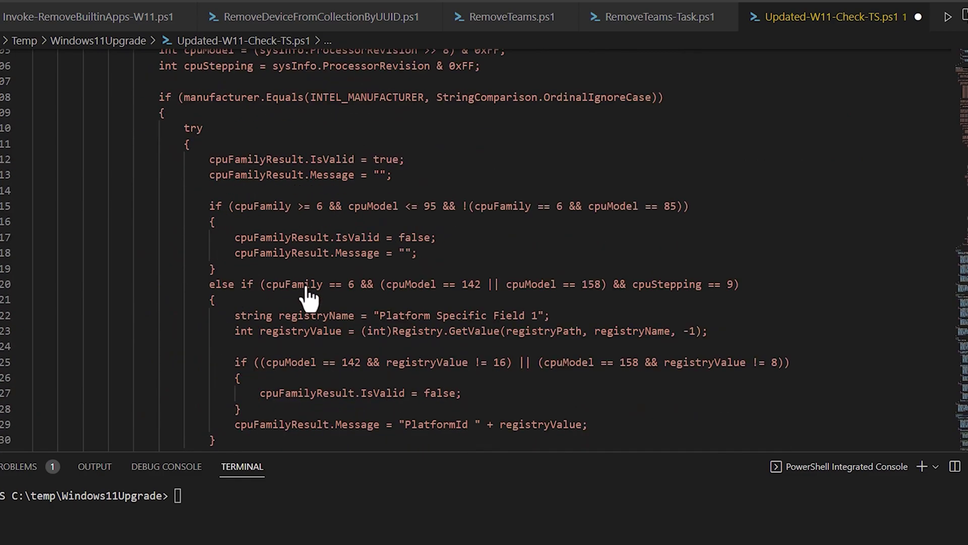
{"action": "scroll", "coordinate": [306, 298], "scroll_direction": "up", "scroll_amount": 2}
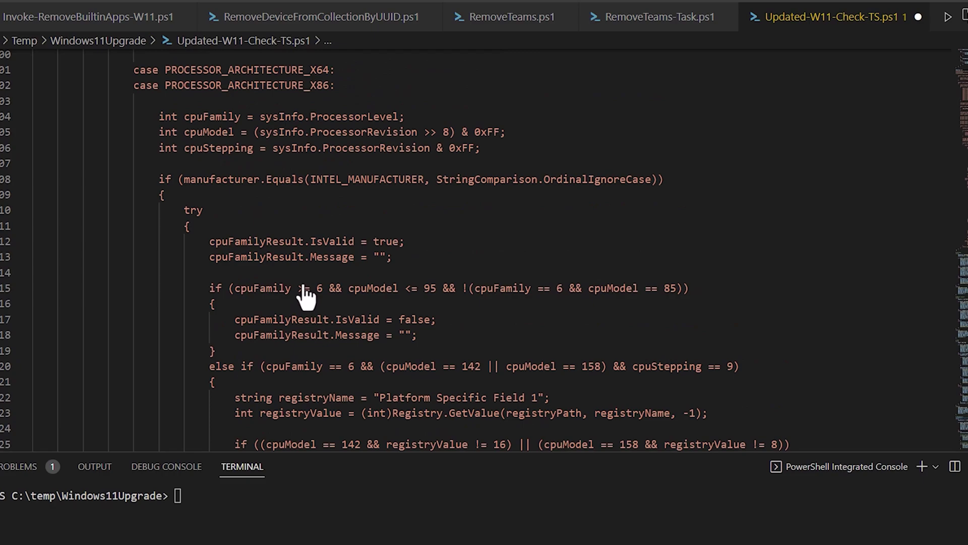
{"action": "scroll", "coordinate": [309, 295], "scroll_direction": "up", "scroll_amount": 2}
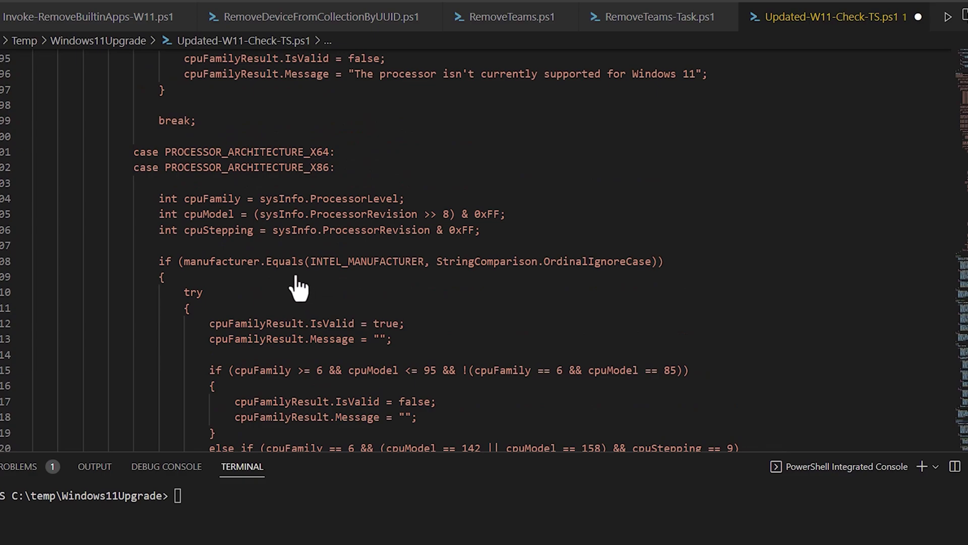
{"action": "scroll", "coordinate": [304, 280], "scroll_direction": "down", "scroll_amount": 3}
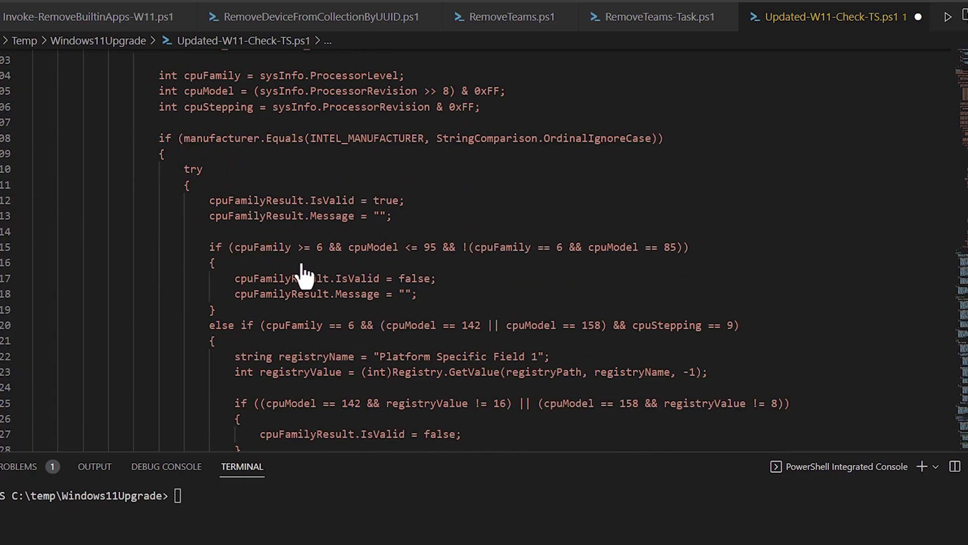
{"action": "scroll", "coordinate": [302, 279], "scroll_direction": "down", "scroll_amount": 2}
{"action": "scroll", "coordinate": [302, 280], "scroll_direction": "down", "scroll_amount": 1}
{"action": "scroll", "coordinate": [302, 278], "scroll_direction": "down", "scroll_amount": 2}
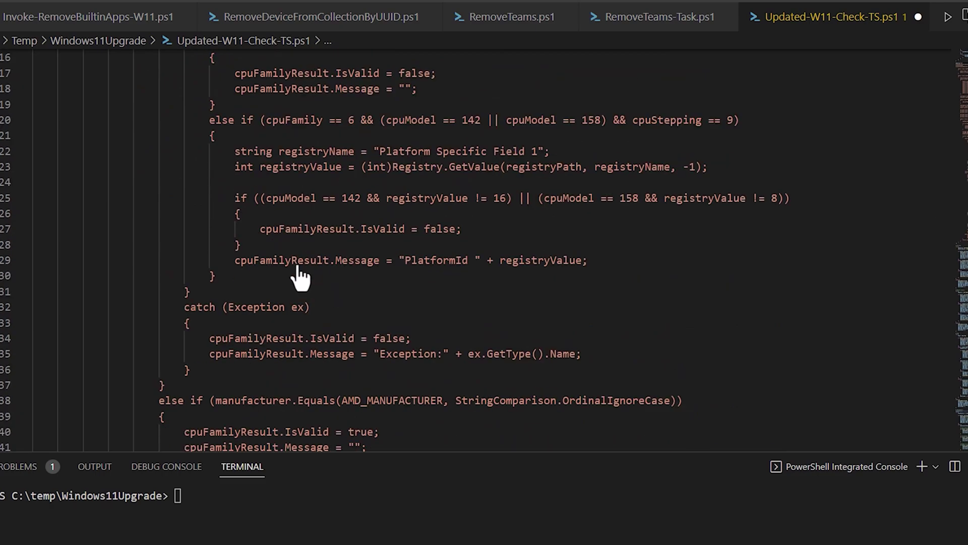
{"action": "scroll", "coordinate": [300, 278], "scroll_direction": "down", "scroll_amount": 5}
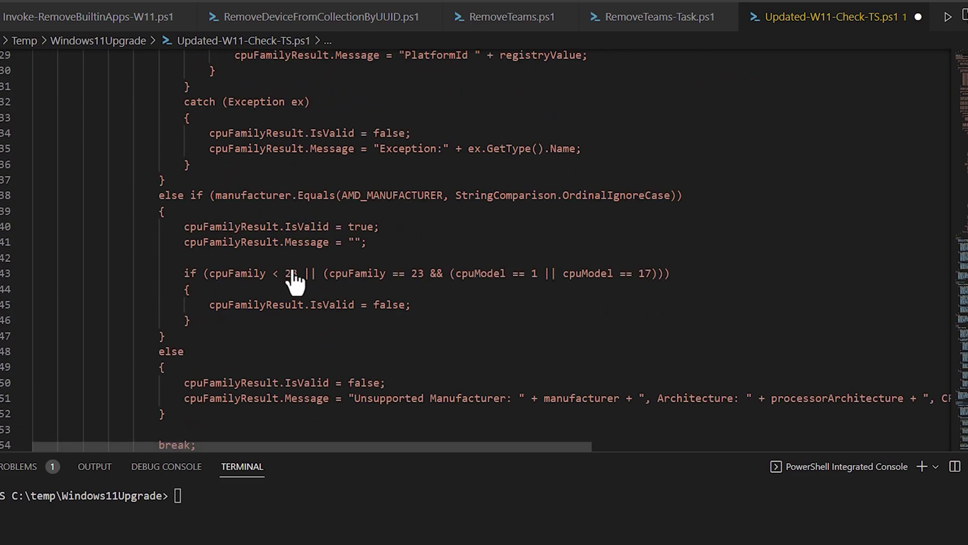
{"action": "scroll", "coordinate": [308, 285], "scroll_direction": "up", "scroll_amount": 5}
{"action": "scroll", "coordinate": [323, 262], "scroll_direction": "up", "scroll_amount": 15}
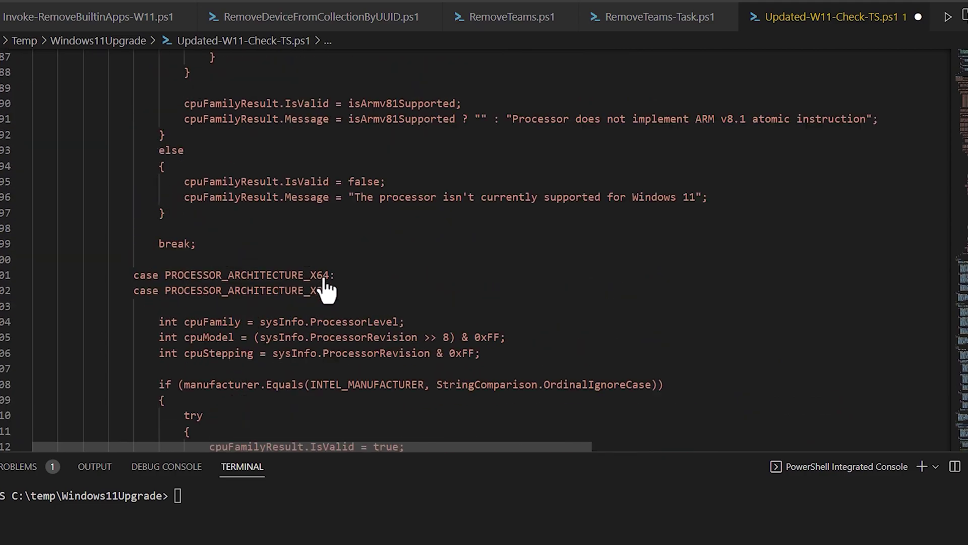
Return to the start of the $Source here-string and collapse its C# code block.
{"action": "scroll", "coordinate": [327, 290], "scroll_direction": "up", "scroll_amount": 10}
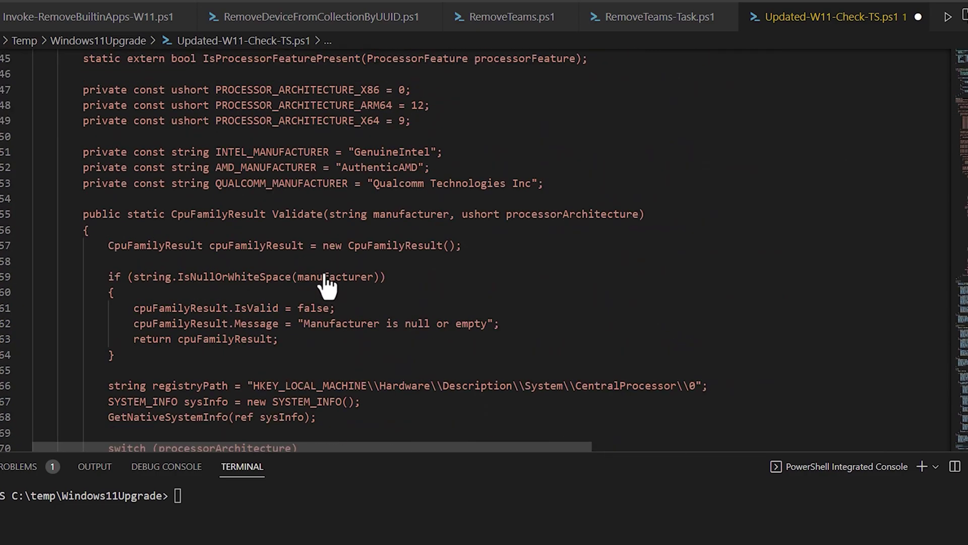
{"action": "scroll", "coordinate": [318, 289], "scroll_direction": "up", "scroll_amount": 10}
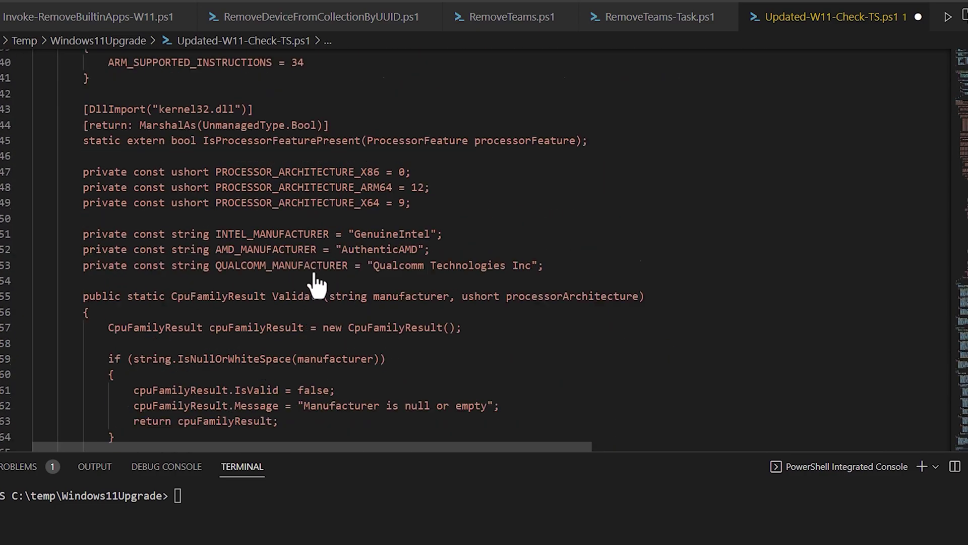
{"action": "scroll", "coordinate": [317, 288], "scroll_direction": "up", "scroll_amount": 4}
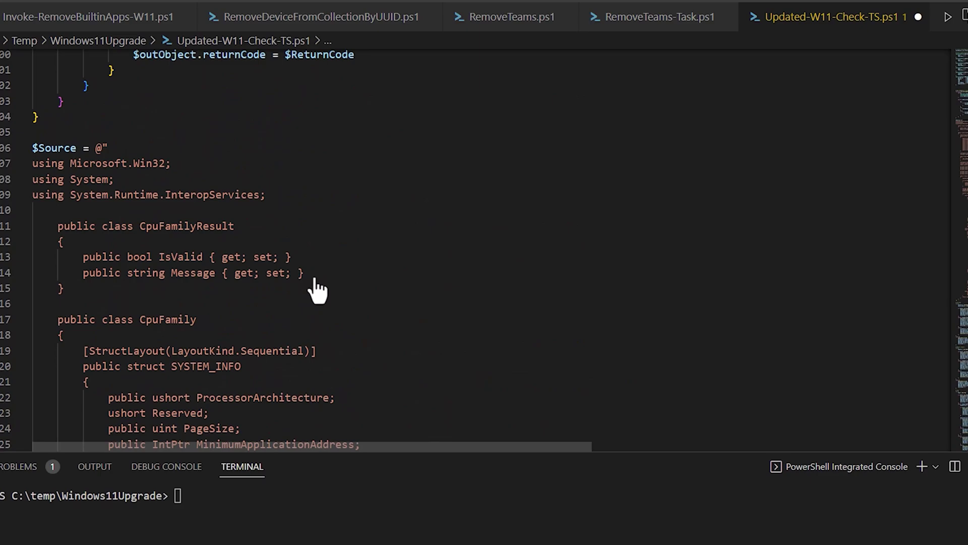
{"action": "left_click", "coordinate": [22, 148]}
Go to the CPU Details section and highlight the Get-WmiObject Win32_Processor query assigned to $cpuDetails.
{"action": "scroll", "coordinate": [199, 242], "scroll_direction": "down", "scroll_amount": 10}
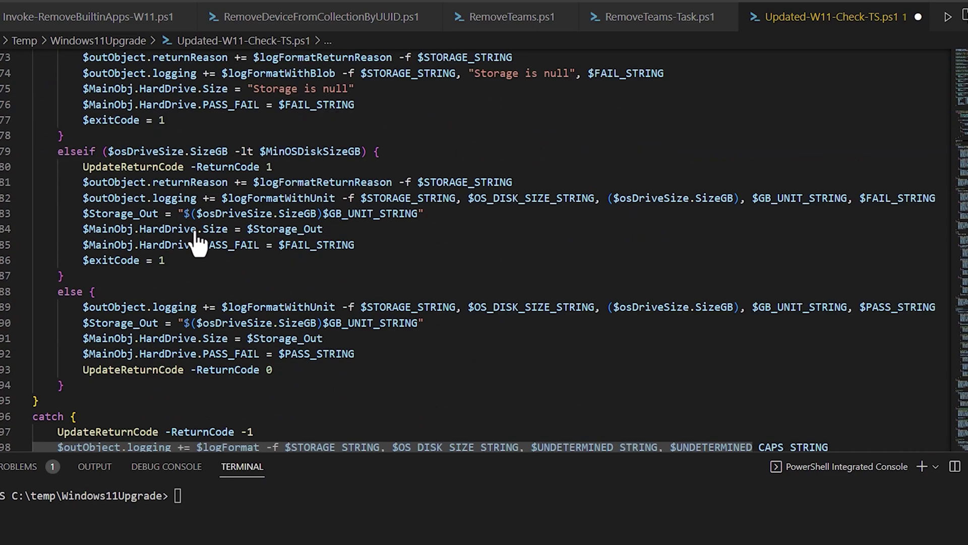
{"action": "scroll", "coordinate": [202, 237], "scroll_direction": "down", "scroll_amount": 15}
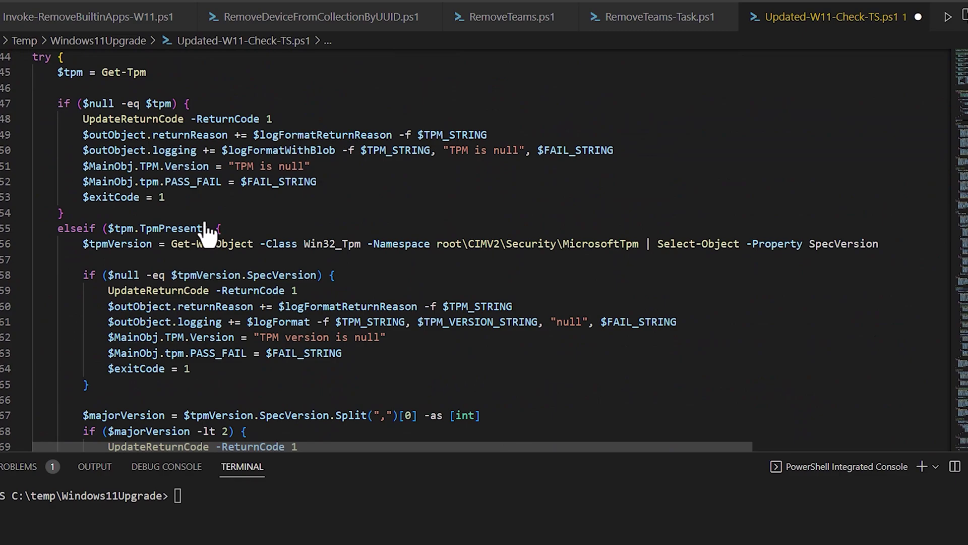
{"action": "scroll", "coordinate": [209, 235], "scroll_direction": "down", "scroll_amount": 18}
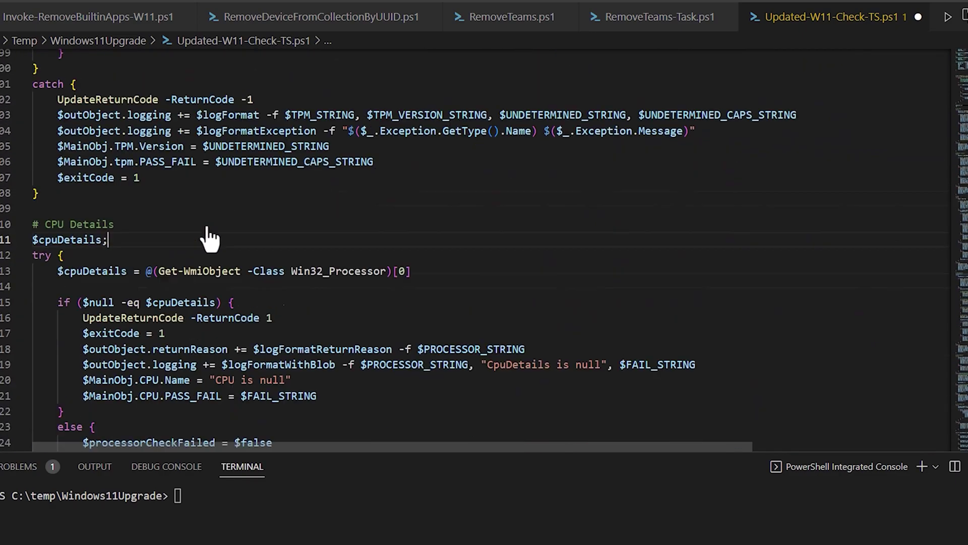
{"action": "scroll", "coordinate": [209, 237], "scroll_direction": "down", "scroll_amount": 4}
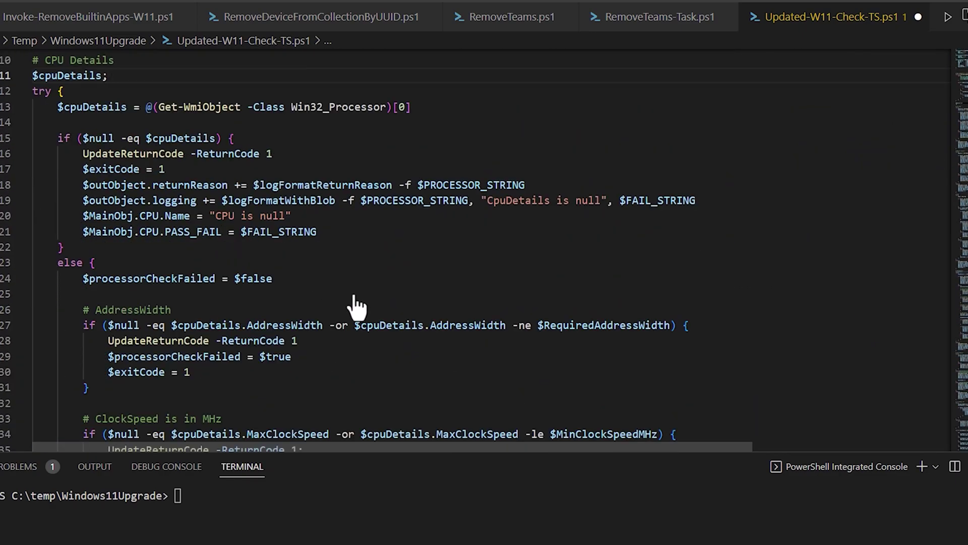
{"action": "left_click_drag", "start_coordinate": [412, 107], "coordinate": [151, 124]}
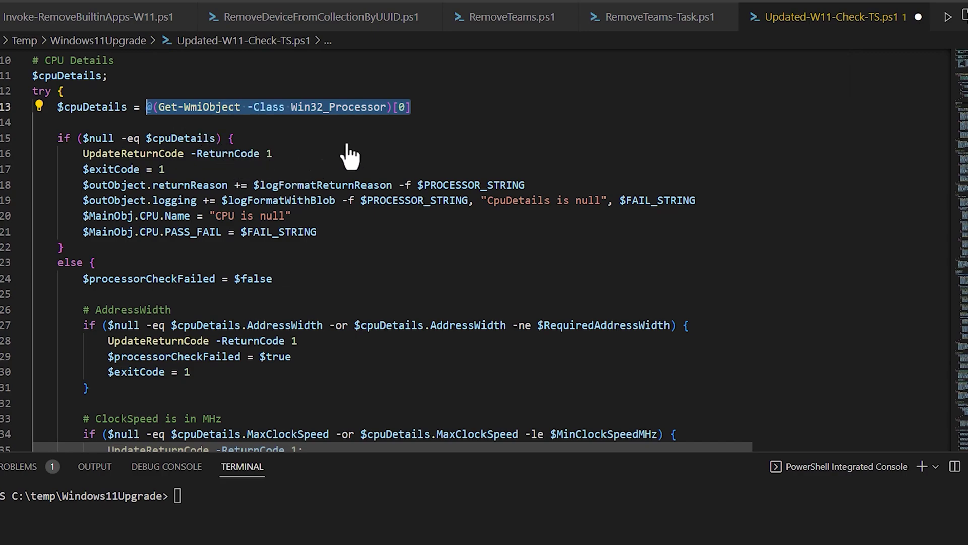
{"action": "left_click", "coordinate": [417, 127]}
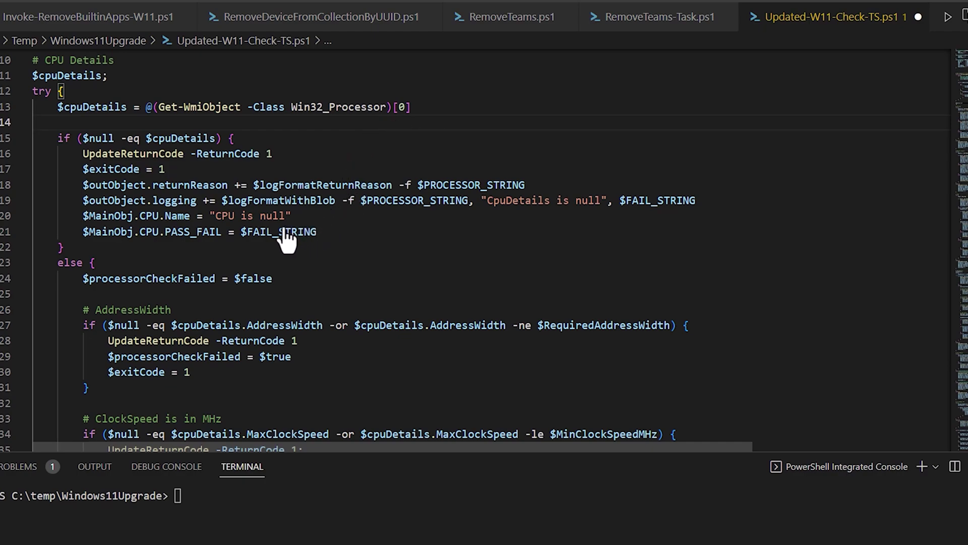
Examine the AddressWidth, ClockSpeed and logical core checks, and highlight the $cpuFamilyResult line that calls CpuFamily Validate.
{"action": "scroll", "coordinate": [277, 241], "scroll_direction": "down", "scroll_amount": 3}
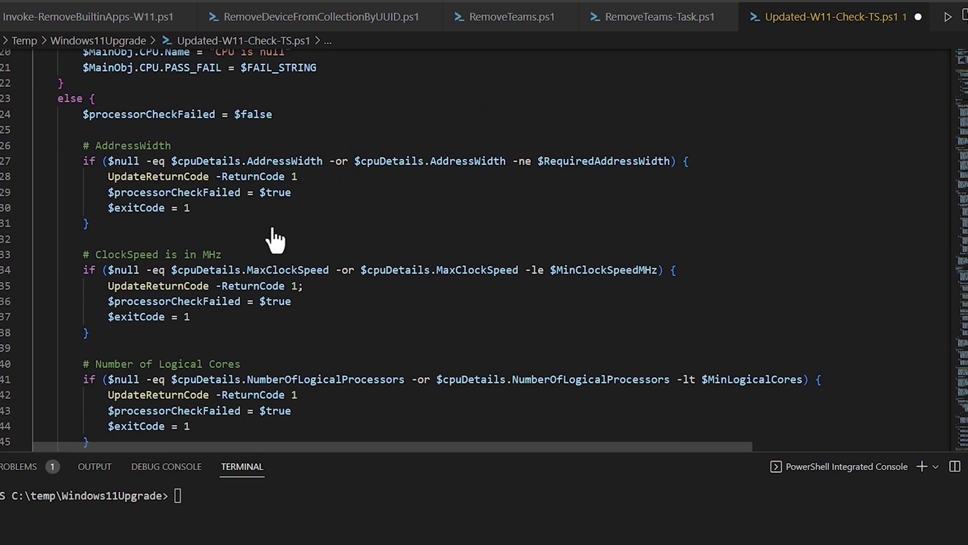
{"action": "scroll", "coordinate": [273, 238], "scroll_direction": "down", "scroll_amount": 1}
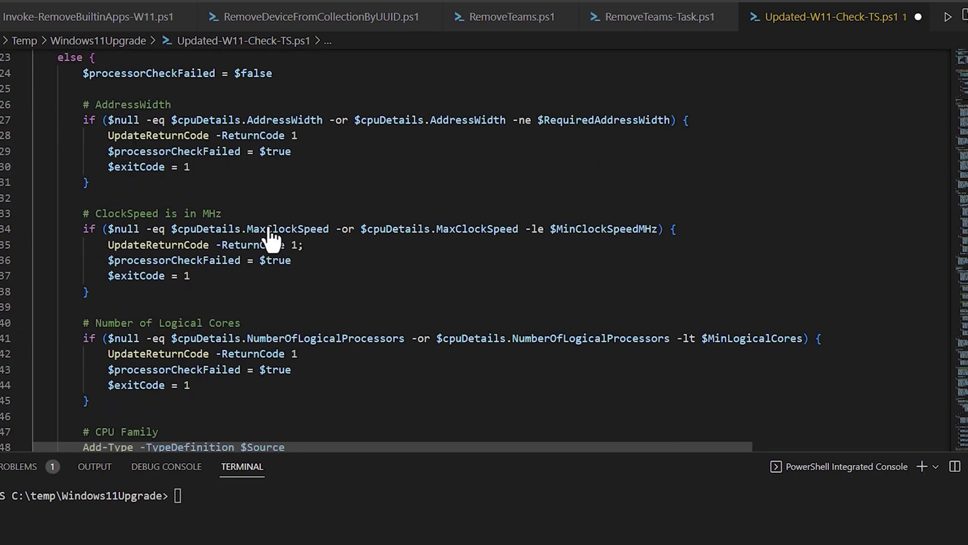
{"action": "scroll", "coordinate": [271, 237], "scroll_direction": "down", "scroll_amount": 2}
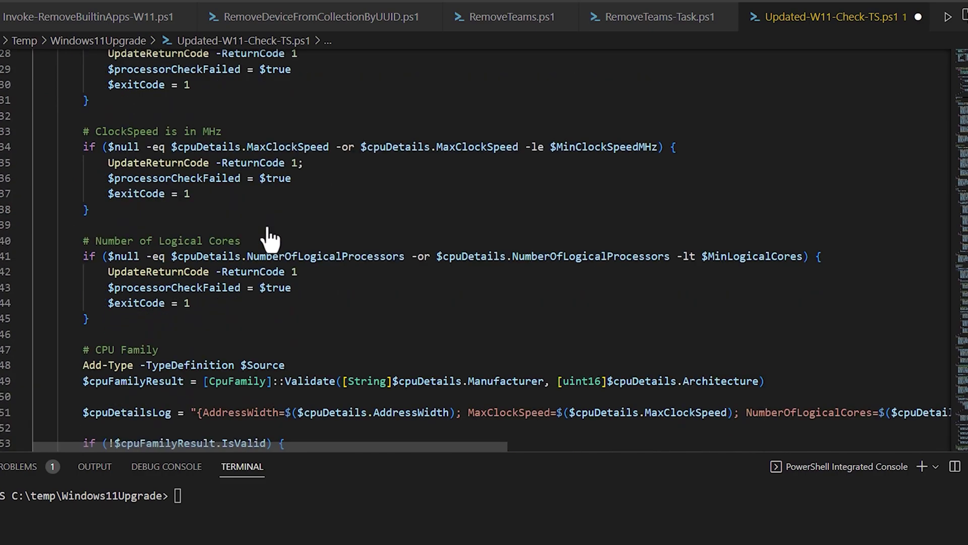
{"action": "scroll", "coordinate": [271, 239], "scroll_direction": "down", "scroll_amount": 2}
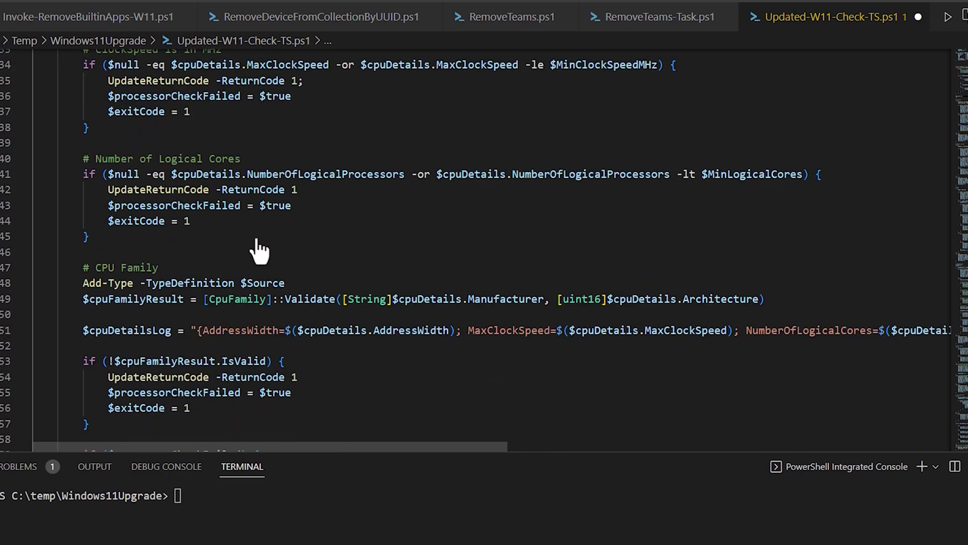
{"action": "scroll", "coordinate": [264, 247], "scroll_direction": "down", "scroll_amount": 2}
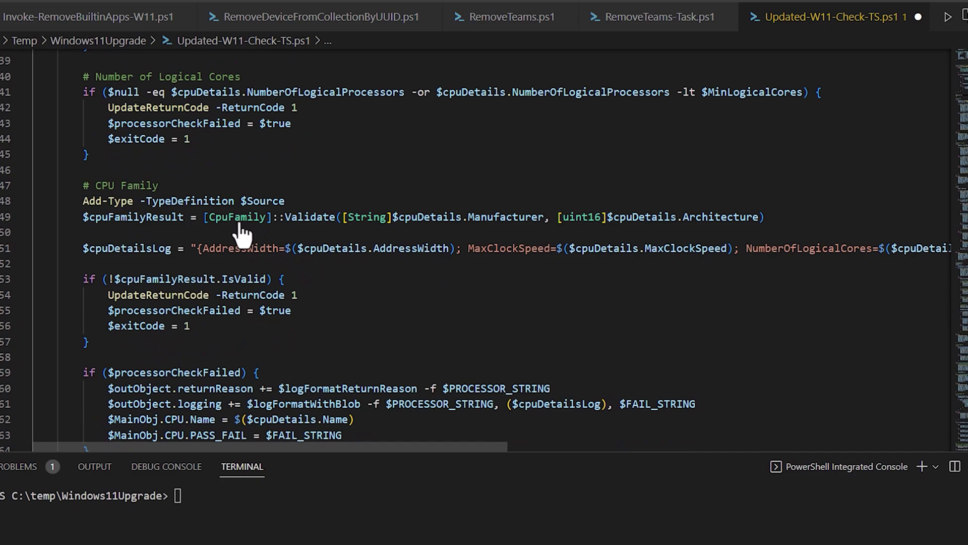
{"action": "left_click_drag", "start_coordinate": [78, 220], "coordinate": [813, 241]}
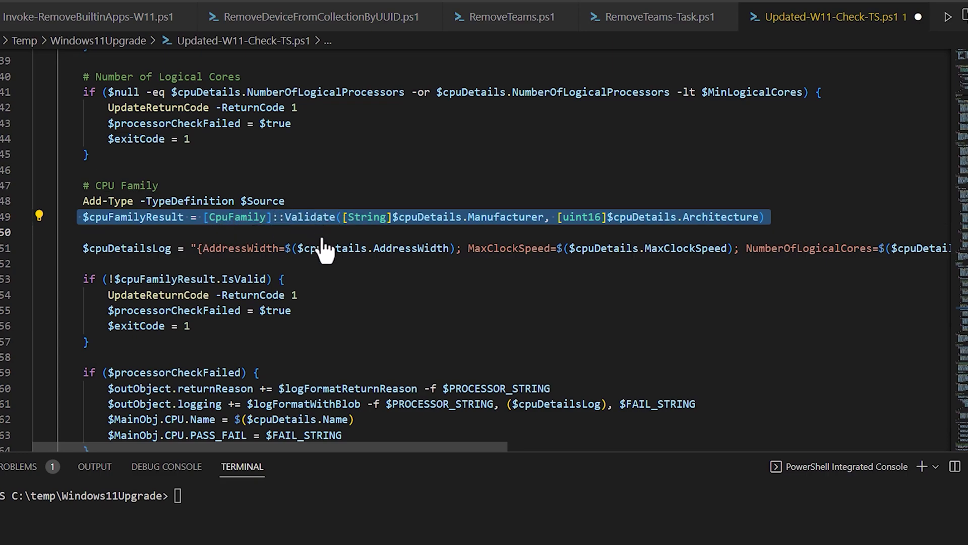
Review the CPU pass/fail and catch blocks, and highlight Confirm-SecureBootUEFI in the Secure Boot check.
{"action": "scroll", "coordinate": [313, 242], "scroll_direction": "down", "scroll_amount": 4}
{"action": "scroll", "coordinate": [314, 249], "scroll_direction": "down", "scroll_amount": 7}
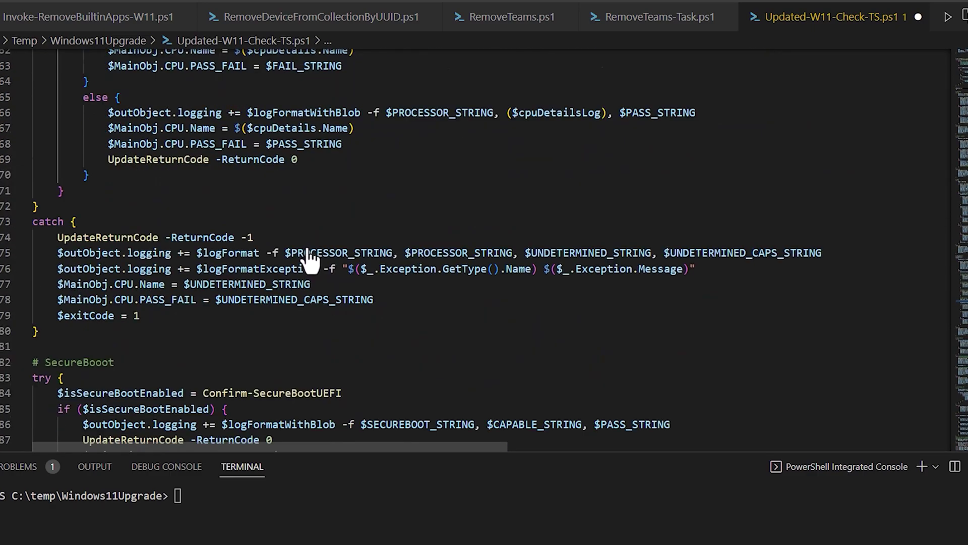
{"action": "left_click_drag", "start_coordinate": [89, 229], "coordinate": [148, 245]}
{"action": "scroll", "coordinate": [298, 264], "scroll_direction": "down", "scroll_amount": 2}
{"action": "left_click", "coordinate": [359, 149]}
{"action": "left_click_drag", "start_coordinate": [359, 148], "coordinate": [196, 150]}
{"action": "scroll", "coordinate": [375, 227], "scroll_direction": "down", "scroll_amount": 1}
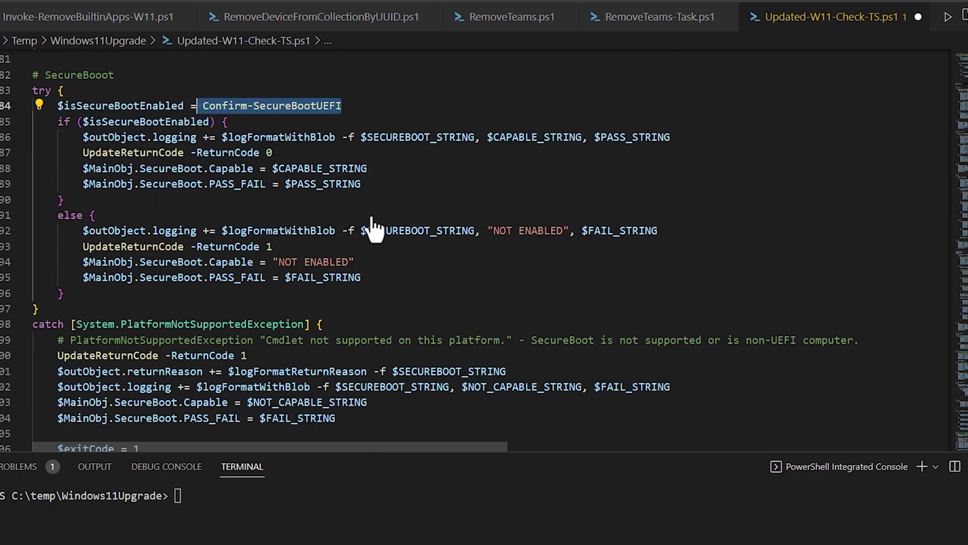
Examine the Secure Boot catch blocks and the i7-7820hq CPU check, highlighting surface studio 2 in $supportedDevices.
{"action": "scroll", "coordinate": [373, 229], "scroll_direction": "down", "scroll_amount": 4}
{"action": "scroll", "coordinate": [367, 237], "scroll_direction": "down", "scroll_amount": 3}
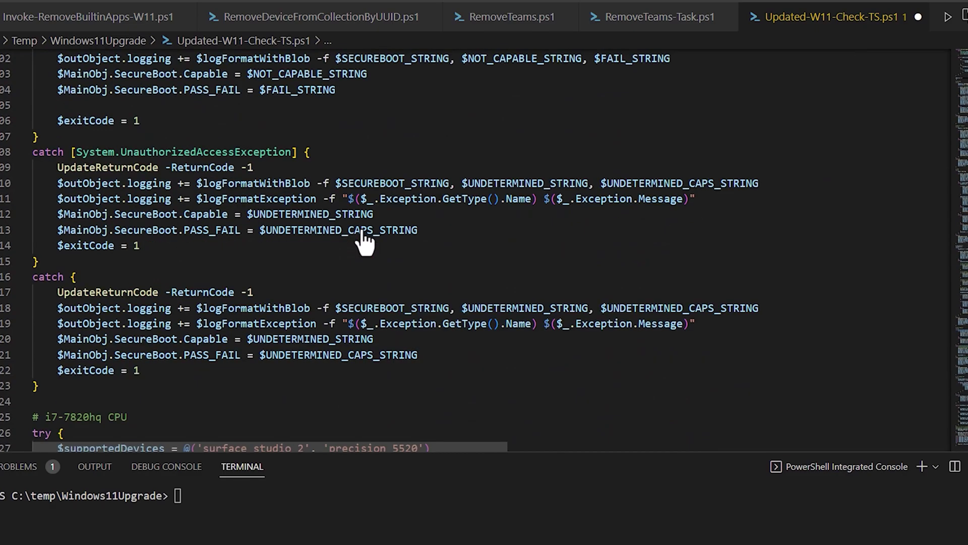
{"action": "scroll", "coordinate": [363, 241], "scroll_direction": "down", "scroll_amount": 5}
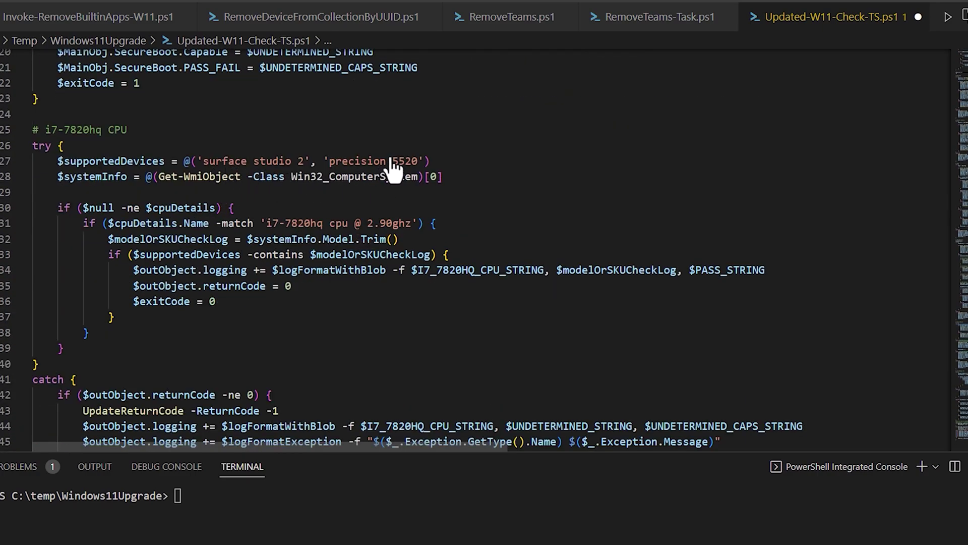
{"action": "left_click_drag", "start_coordinate": [211, 161], "coordinate": [305, 166]}
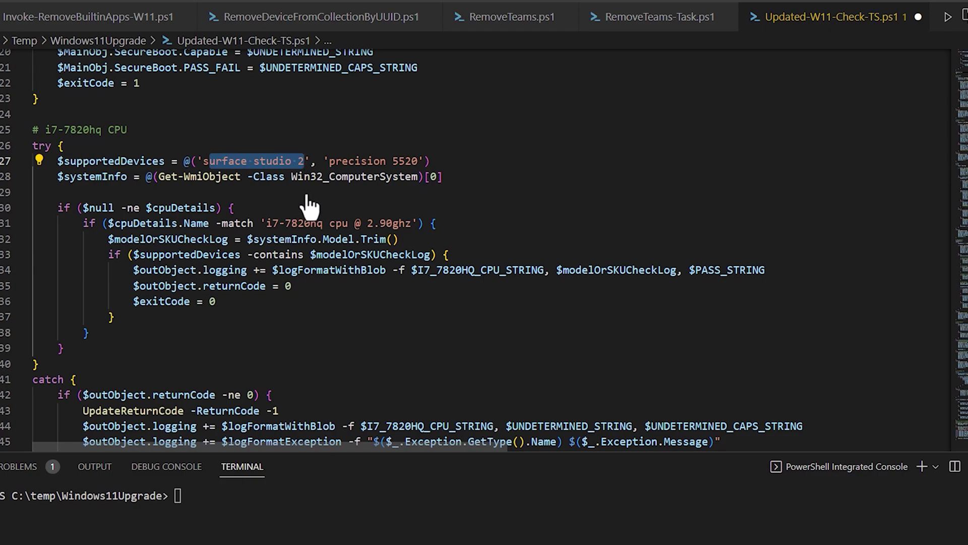
{"action": "scroll", "coordinate": [252, 197], "scroll_direction": "down", "scroll_amount": 2}
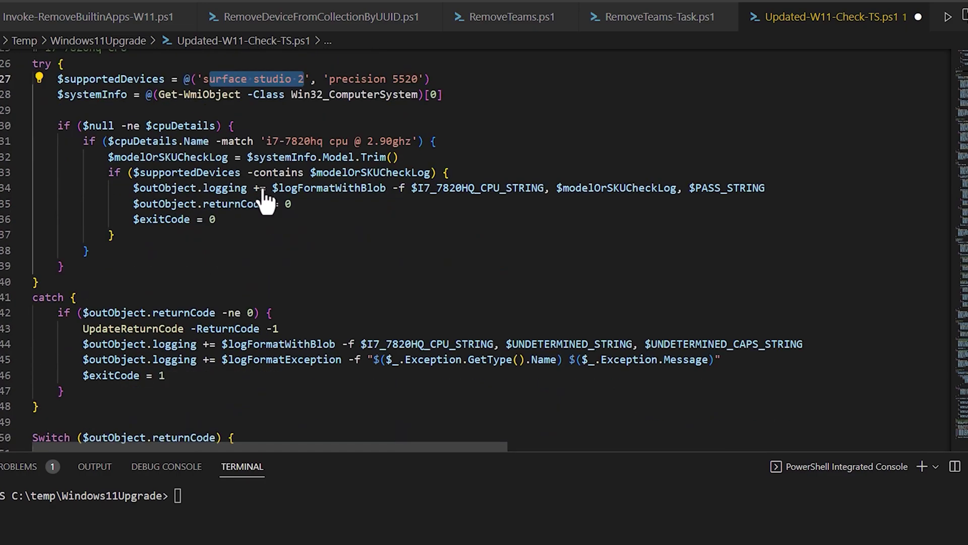
Examine the Switch block on $outObject.returnCode, highlighting $NOT_CAPABLE_CAPS_STRING in case 1.
{"action": "scroll", "coordinate": [378, 164], "scroll_direction": "down", "scroll_amount": 6}
{"action": "scroll", "coordinate": [347, 194], "scroll_direction": "down", "scroll_amount": 8}
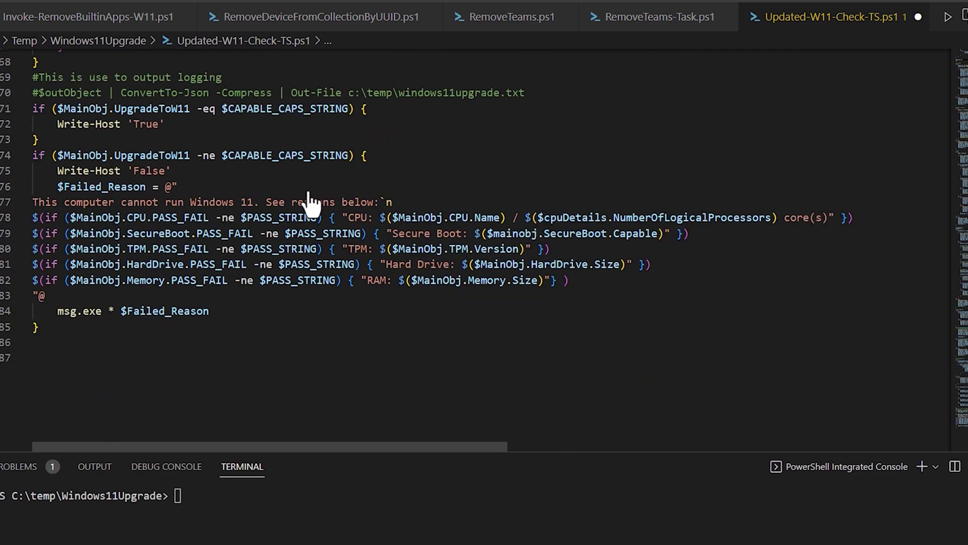
{"action": "scroll", "coordinate": [169, 146], "scroll_direction": "up", "scroll_amount": 1}
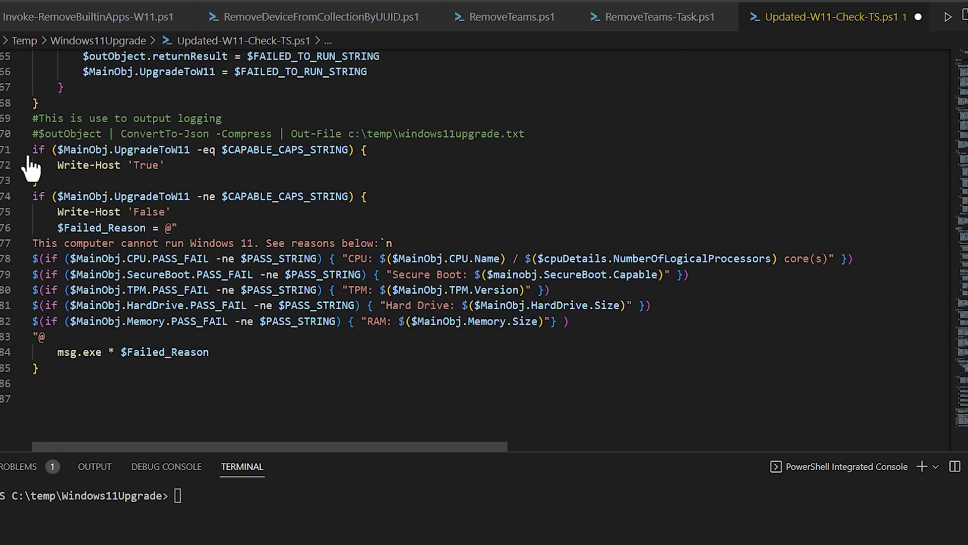
{"action": "scroll", "coordinate": [161, 169], "scroll_direction": "up", "scroll_amount": 3}
{"action": "scroll", "coordinate": [173, 174], "scroll_direction": "up", "scroll_amount": 3}
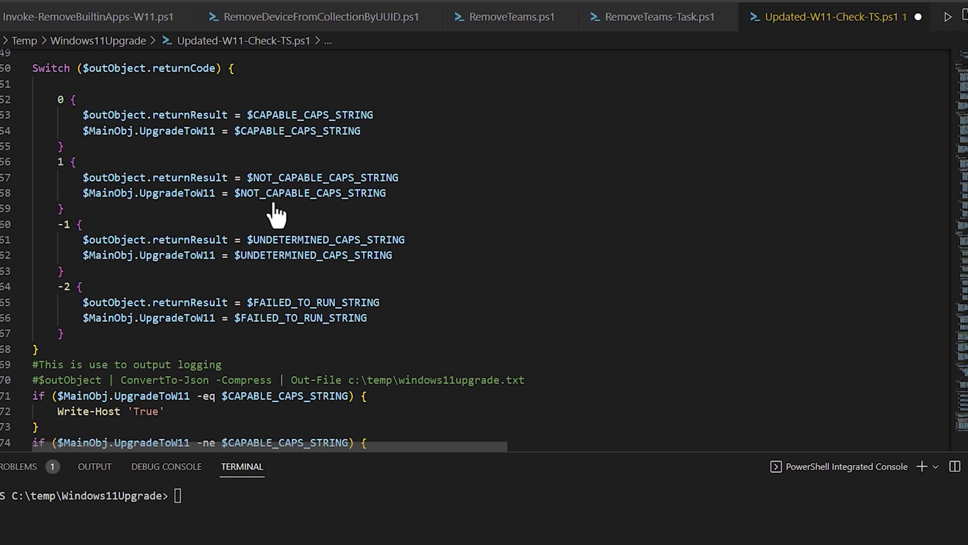
{"action": "double_click", "coordinate": [242, 194]}
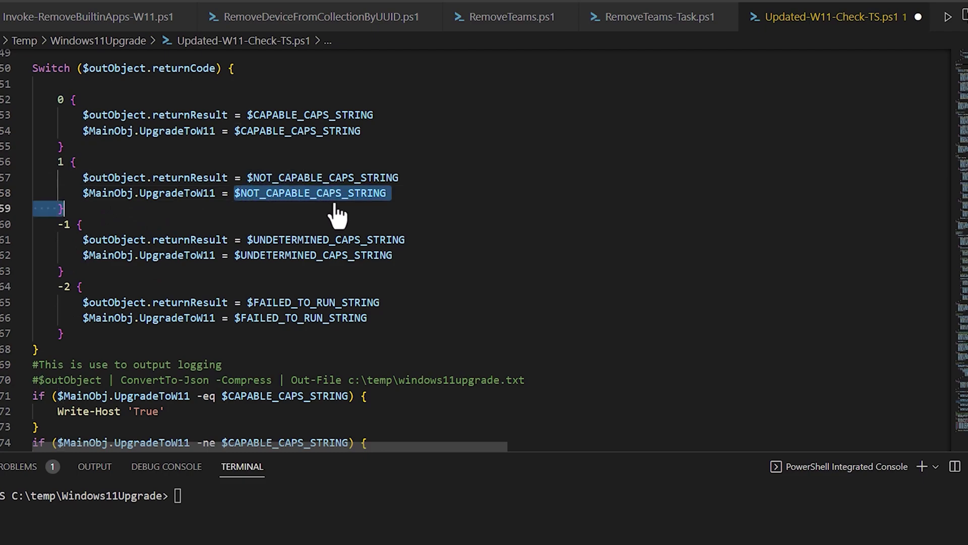
{"action": "left_click", "coordinate": [427, 207]}
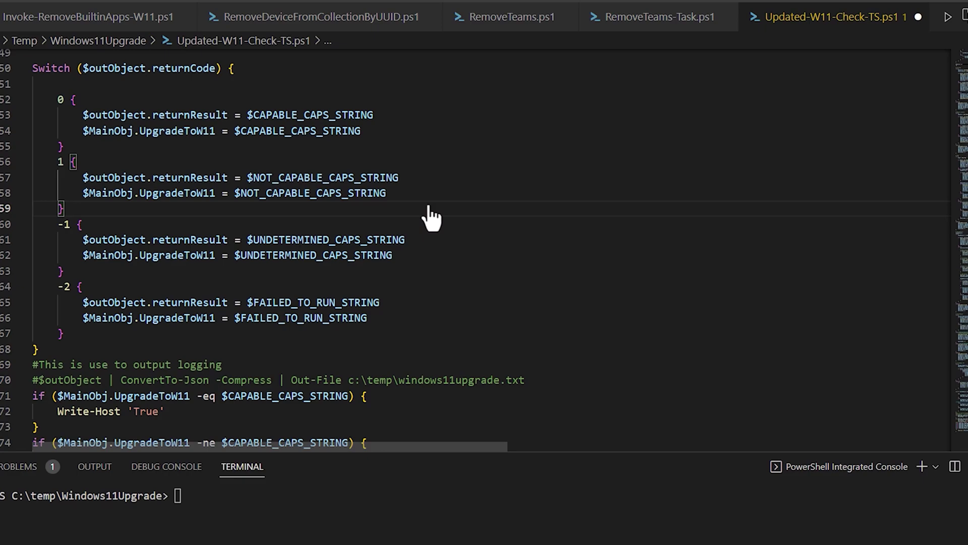
Highlight the Write-Host 'True' and Write-Host 'False' outputs in turn, and review the $Failed_Reason message at the script's end.
{"action": "scroll", "coordinate": [217, 290], "scroll_direction": "down", "scroll_amount": 5}
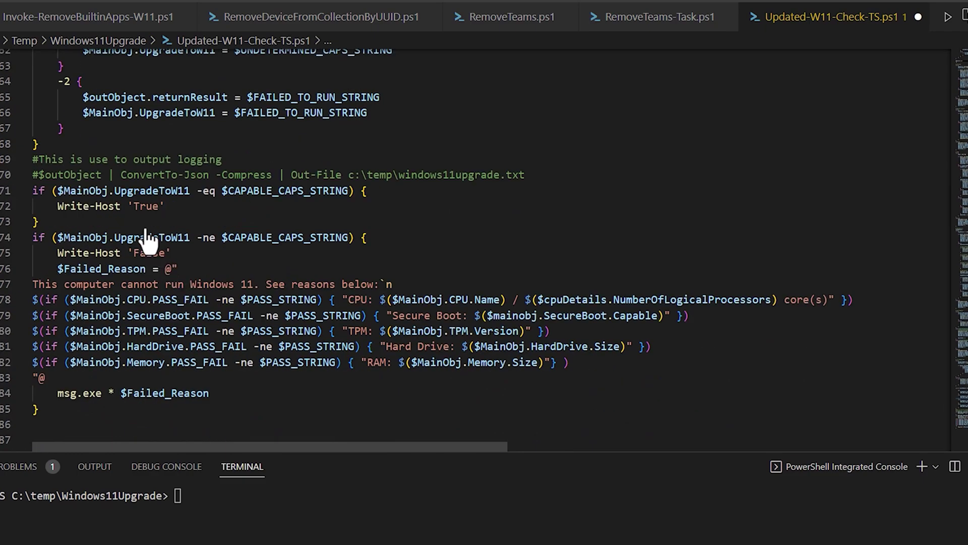
{"action": "scroll", "coordinate": [157, 247], "scroll_direction": "down", "scroll_amount": 1}
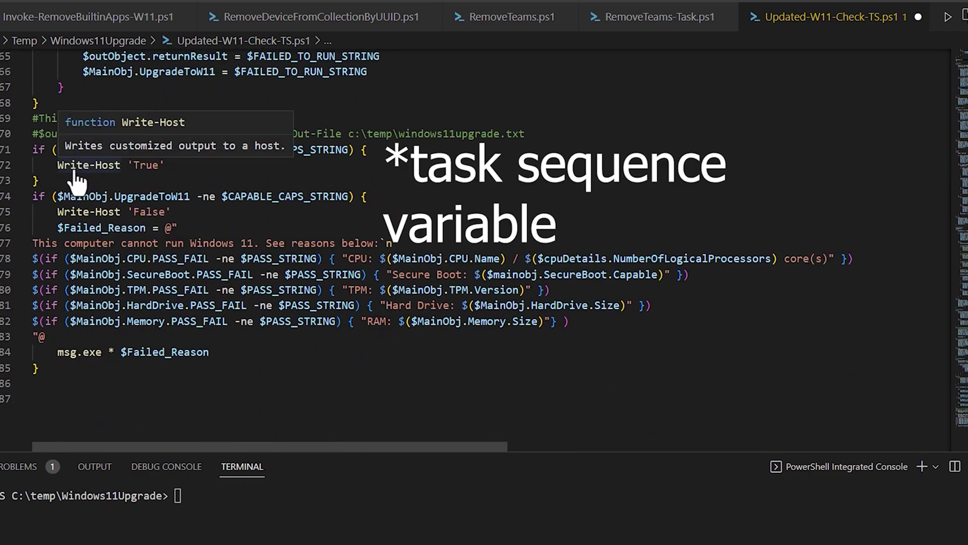
{"action": "left_click_drag", "start_coordinate": [57, 168], "coordinate": [171, 174]}
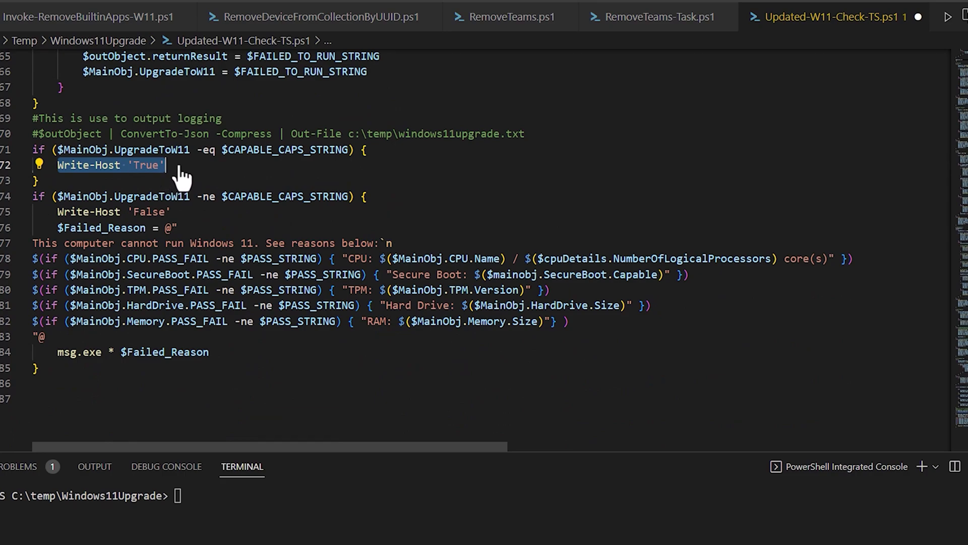
{"action": "left_click_drag", "start_coordinate": [171, 213], "coordinate": [52, 213]}
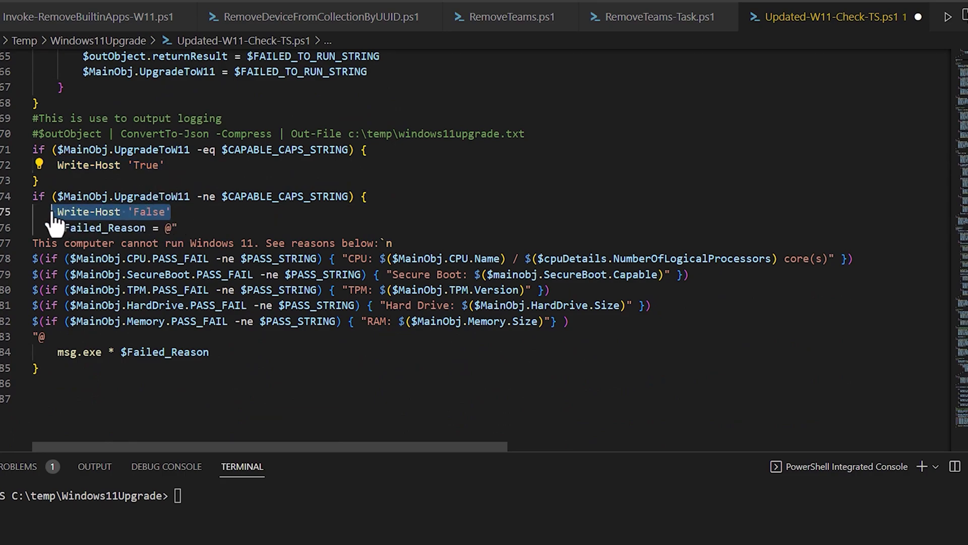
{"action": "left_click", "coordinate": [188, 221]}
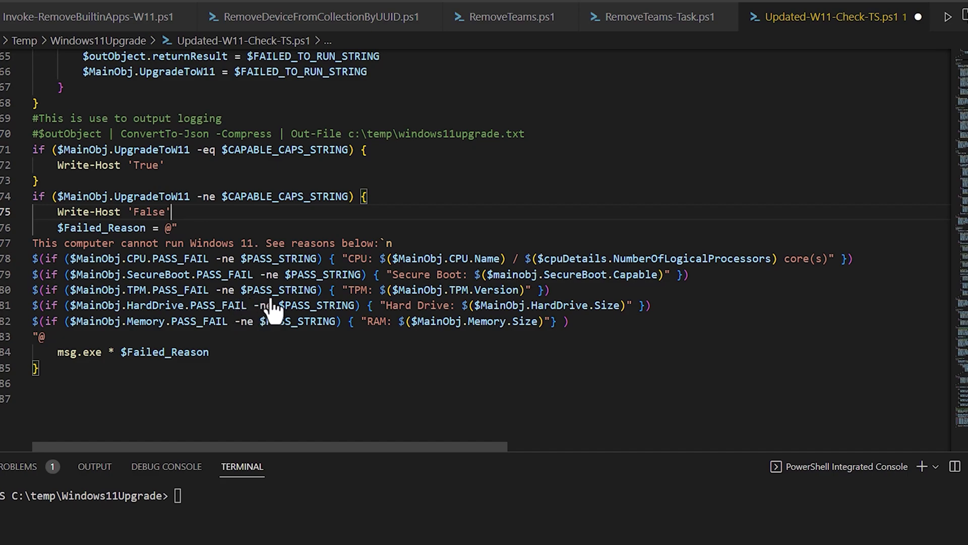
{"action": "left_click", "coordinate": [245, 230]}
Switch to Invoke-RemoveBuiltinApps-W11.ps1 and examine its header comments, highlighting the Updated date in the notes.
{"action": "left_click", "coordinate": [114, 23]}
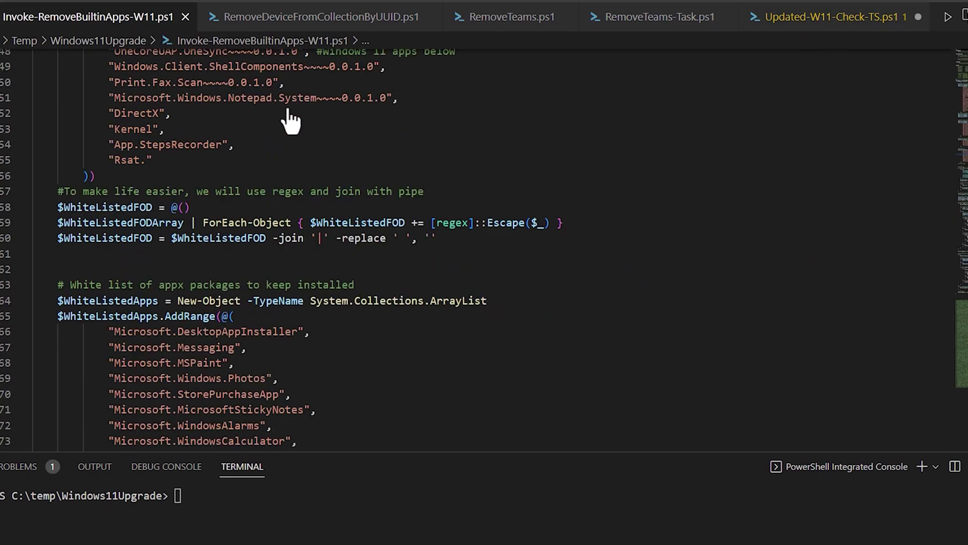
{"action": "scroll", "coordinate": [308, 123], "scroll_direction": "up", "scroll_amount": 5}
{"action": "scroll", "coordinate": [308, 123], "scroll_direction": "up", "scroll_amount": 5}
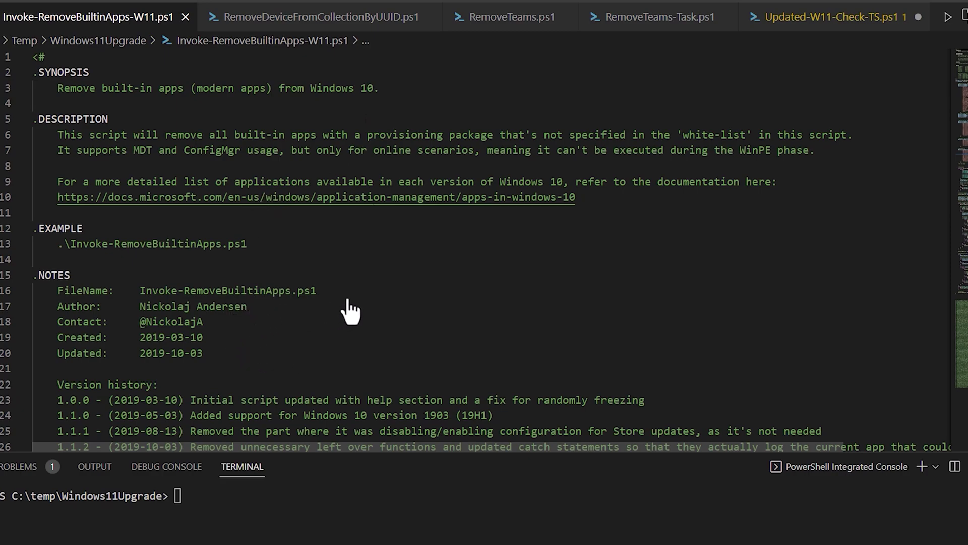
{"action": "left_click_drag", "start_coordinate": [203, 353], "coordinate": [141, 355]}
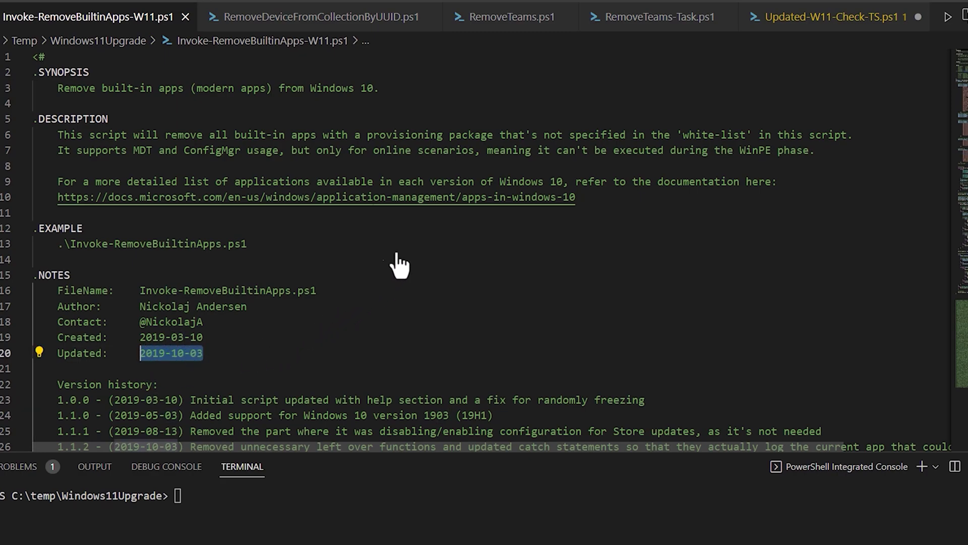
{"action": "scroll", "coordinate": [379, 288], "scroll_direction": "down", "scroll_amount": 5}
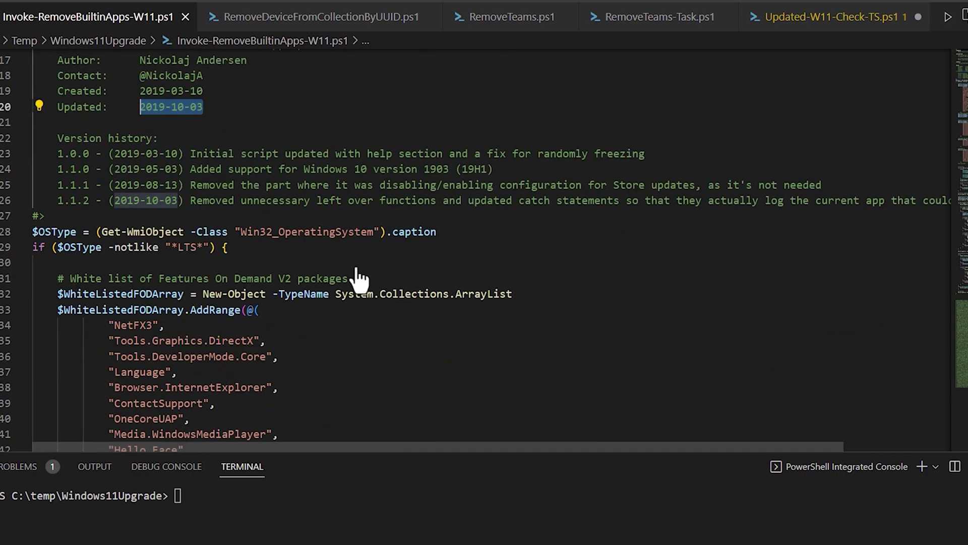
Examine the Features On Demand whitelist $WhiteListedFODArray, highlighting the entries from Tools.Graphics.DirectX through Microsoft.Windows.MSPaint.
{"action": "scroll", "coordinate": [358, 270], "scroll_direction": "down", "scroll_amount": 3}
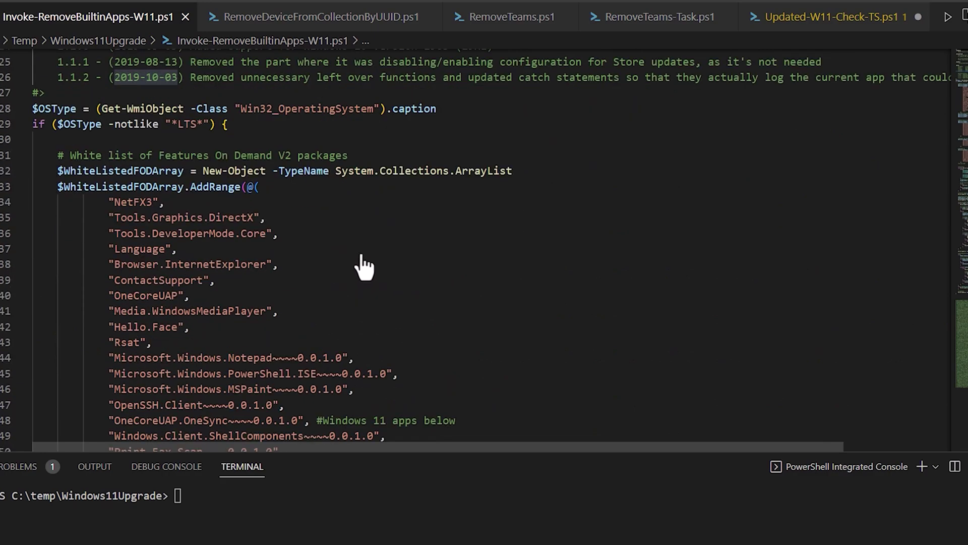
{"action": "scroll", "coordinate": [164, 252], "scroll_direction": "down", "scroll_amount": 1}
{"action": "left_click_drag", "start_coordinate": [121, 176], "coordinate": [396, 353]}
{"action": "scroll", "coordinate": [410, 348], "scroll_direction": "down", "scroll_amount": 2}
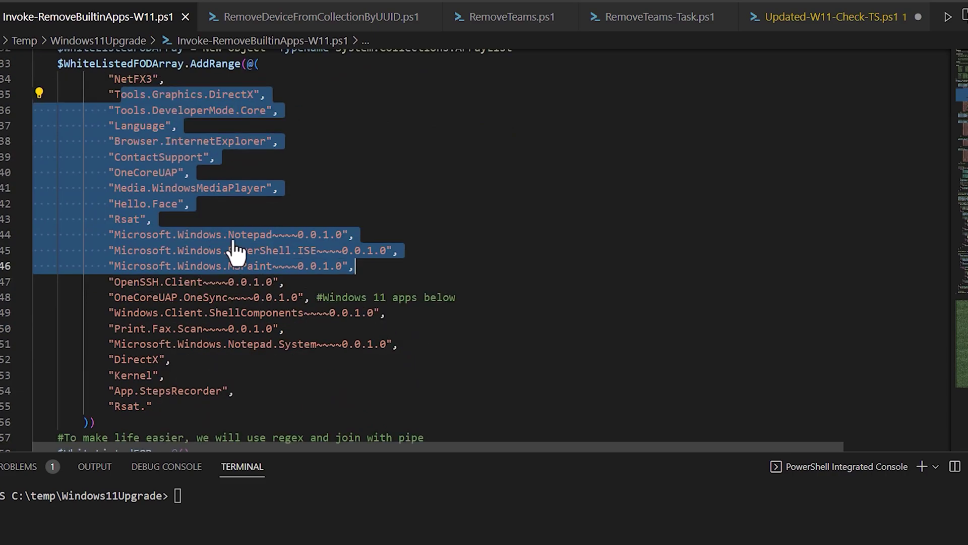
{"action": "scroll", "coordinate": [252, 217], "scroll_direction": "up", "scroll_amount": 1}
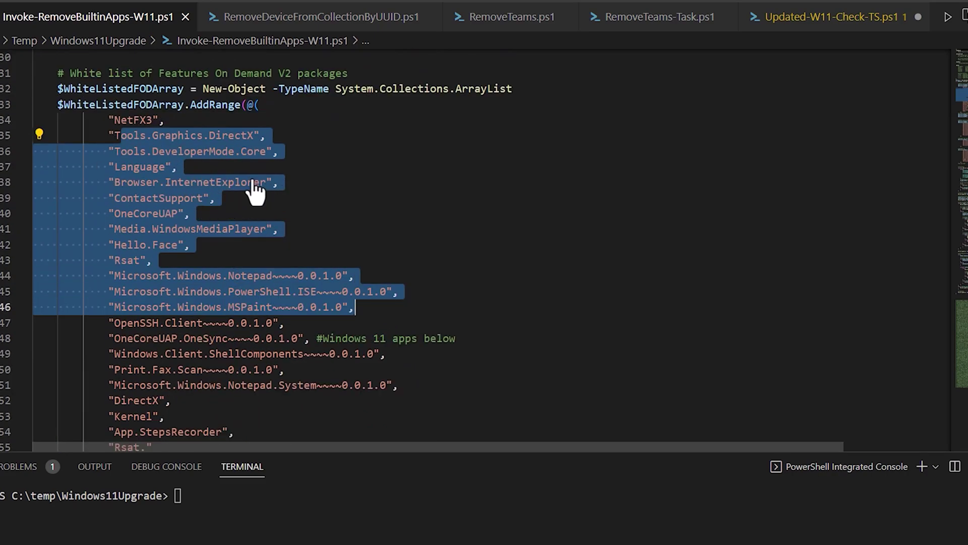
Highlight the Windows 11 Features On Demand entries from Windows.Client.ShellComponents through Kernel, and the ShellComponents entry on its own.
{"action": "left_click", "coordinate": [368, 337]}
{"action": "left_click_drag", "start_coordinate": [109, 354], "coordinate": [396, 422]}
{"action": "scroll", "coordinate": [396, 422], "scroll_direction": "down", "scroll_amount": 1}
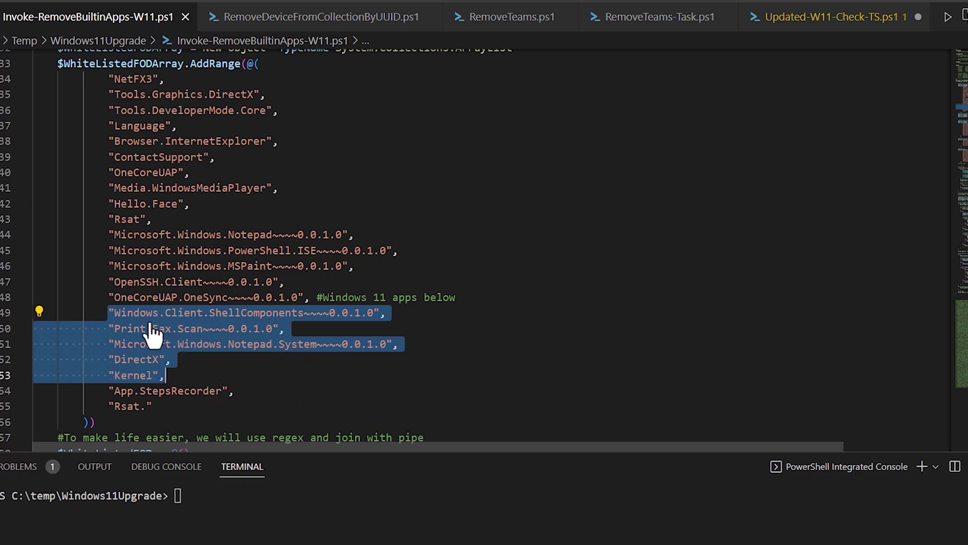
{"action": "left_click_drag", "start_coordinate": [106, 313], "coordinate": [432, 333]}
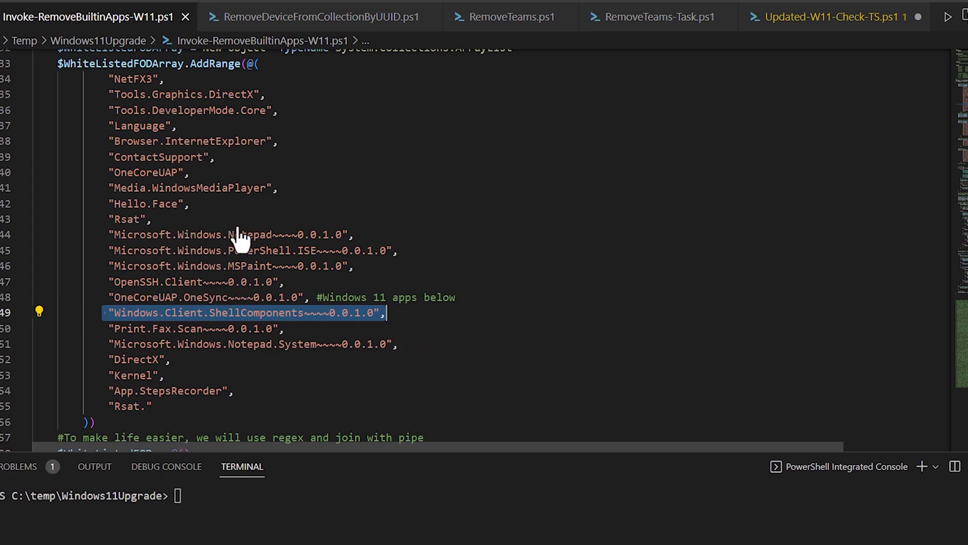
Examine the regex join of $WhiteListedFOD and the appx packages in $WhiteListedApps, highlighting Microsoft.MSPaint.
{"action": "scroll", "coordinate": [280, 317], "scroll_direction": "down", "scroll_amount": 4}
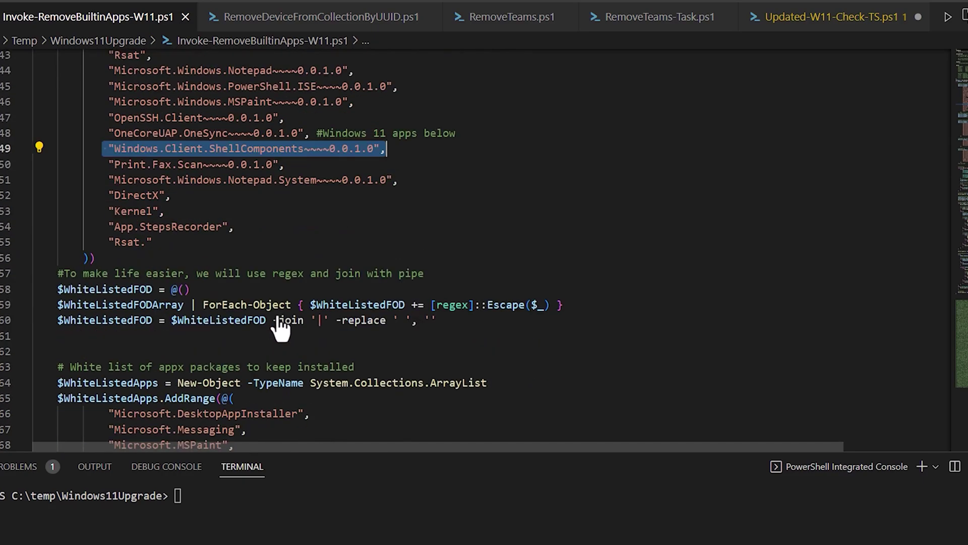
{"action": "scroll", "coordinate": [217, 262], "scroll_direction": "up", "scroll_amount": 2}
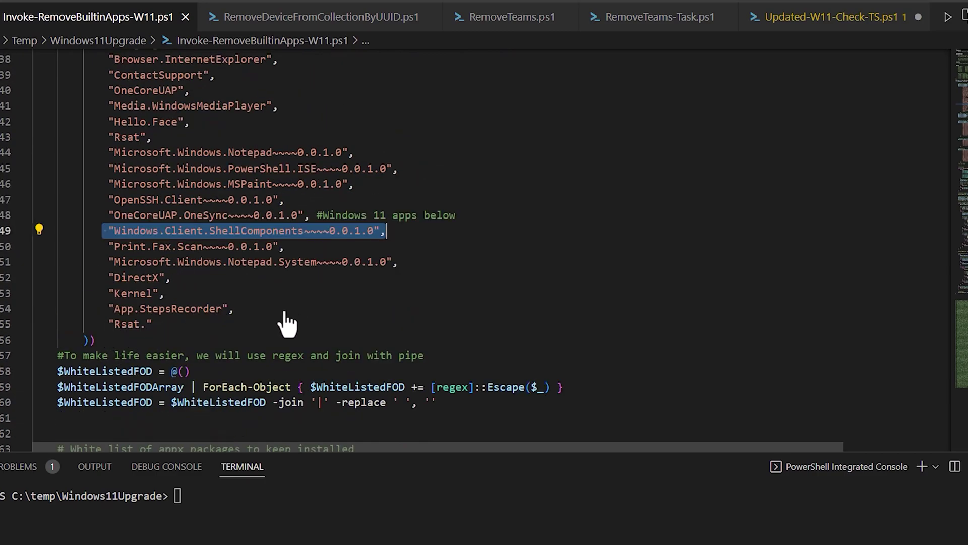
{"action": "scroll", "coordinate": [302, 320], "scroll_direction": "down", "scroll_amount": 3}
{"action": "scroll", "coordinate": [280, 321], "scroll_direction": "down", "scroll_amount": 5}
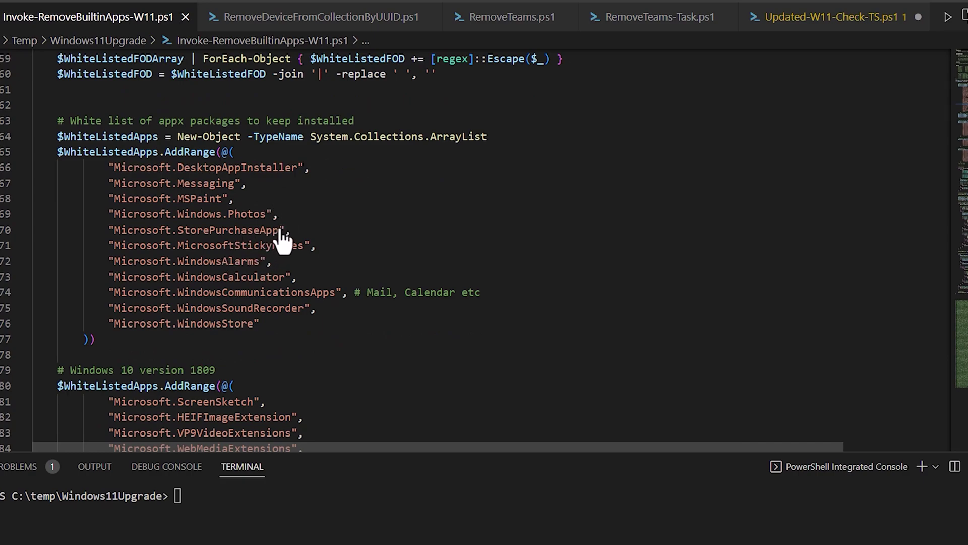
{"action": "left_click_drag", "start_coordinate": [235, 199], "coordinate": [102, 199]}
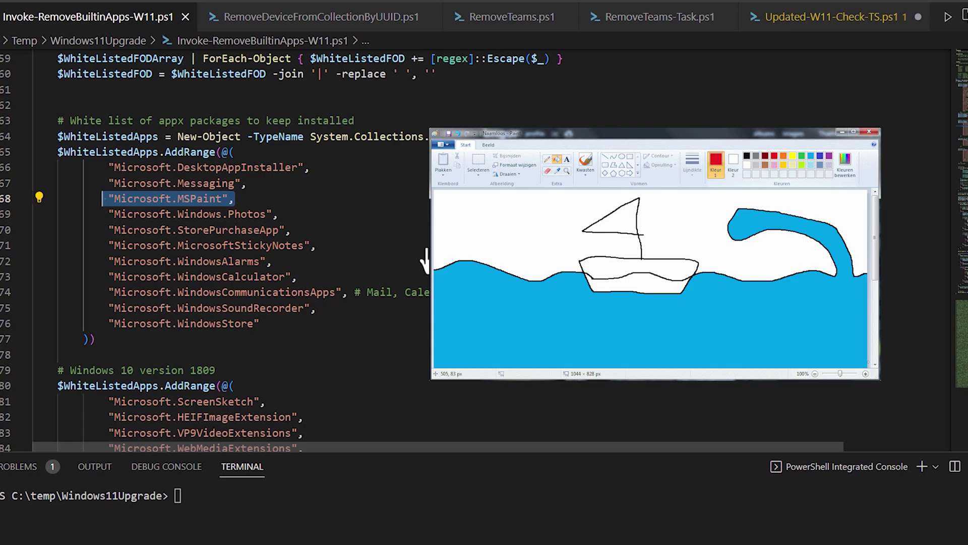
{"action": "scroll", "coordinate": [339, 253], "scroll_direction": "down", "scroll_amount": 4}
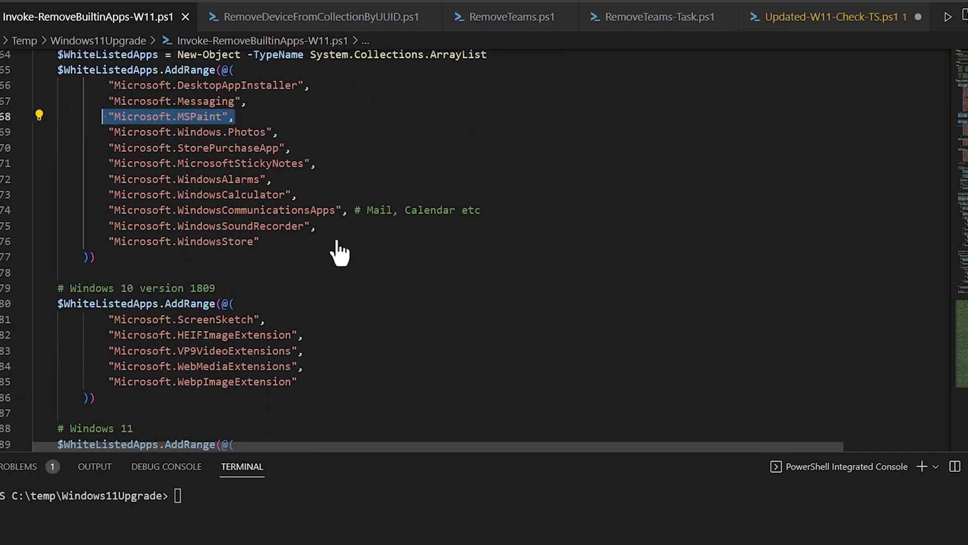
{"action": "scroll", "coordinate": [339, 248], "scroll_direction": "up", "scroll_amount": 2}
{"action": "left_click", "coordinate": [110, 118]}
{"action": "left_click_drag", "start_coordinate": [110, 119], "coordinate": [257, 117]}
Highlight Microsoft.Paint and Microsoft.WindowsNotepad in turn in the Windows 11 section of $WhiteListedApps.
{"action": "scroll", "coordinate": [398, 298], "scroll_direction": "down", "scroll_amount": 2}
{"action": "left_click_drag", "start_coordinate": [223, 255], "coordinate": [104, 257]}
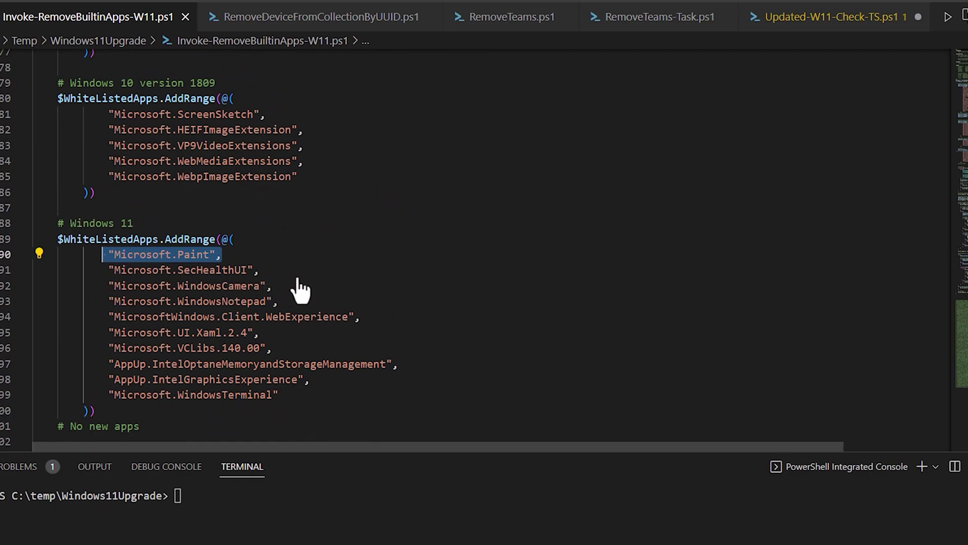
{"action": "left_click_drag", "start_coordinate": [277, 301], "coordinate": [114, 303]}
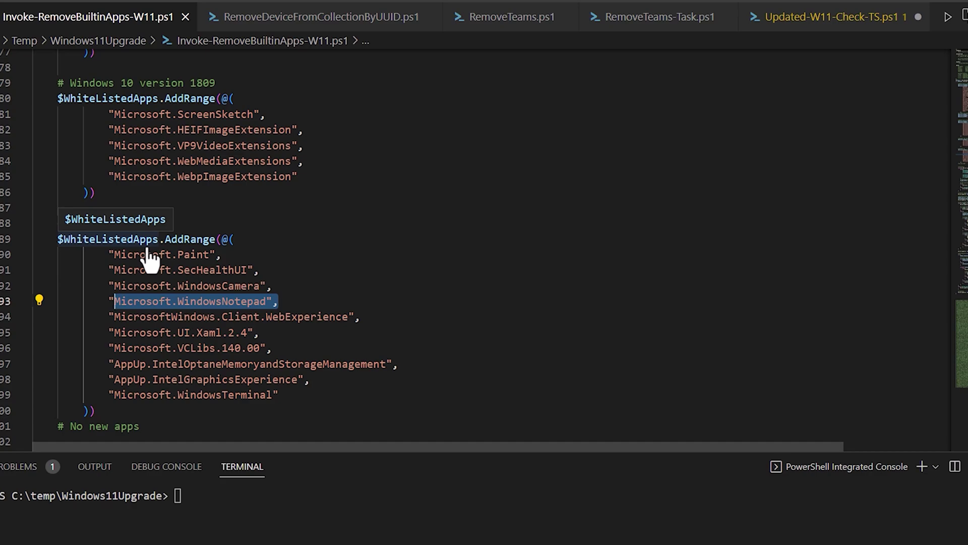
{"action": "left_click", "coordinate": [301, 316]}
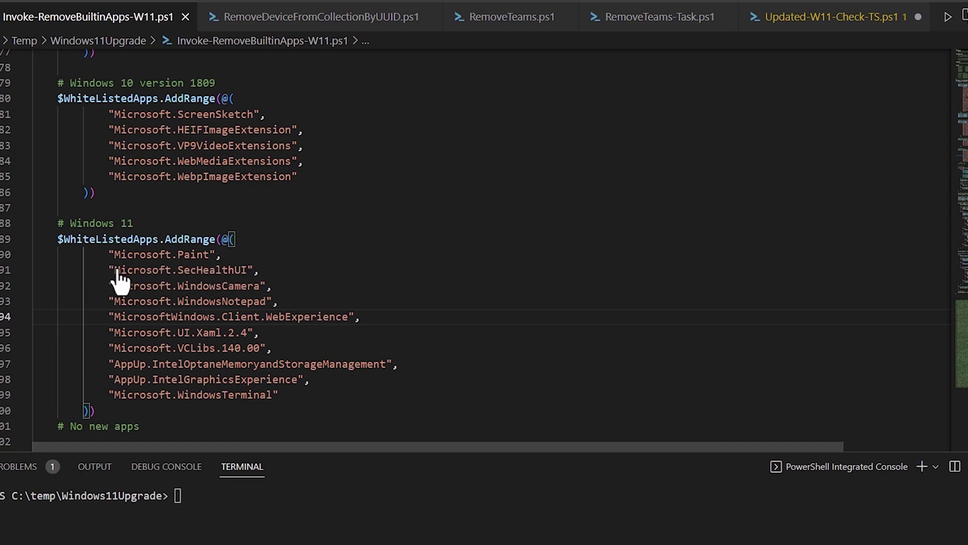
Examine the app and feature removal code and the Write-LogEntry function, and return to the Windows 11 app whitelist.
{"action": "scroll", "coordinate": [121, 280], "scroll_direction": "down", "scroll_amount": 20}
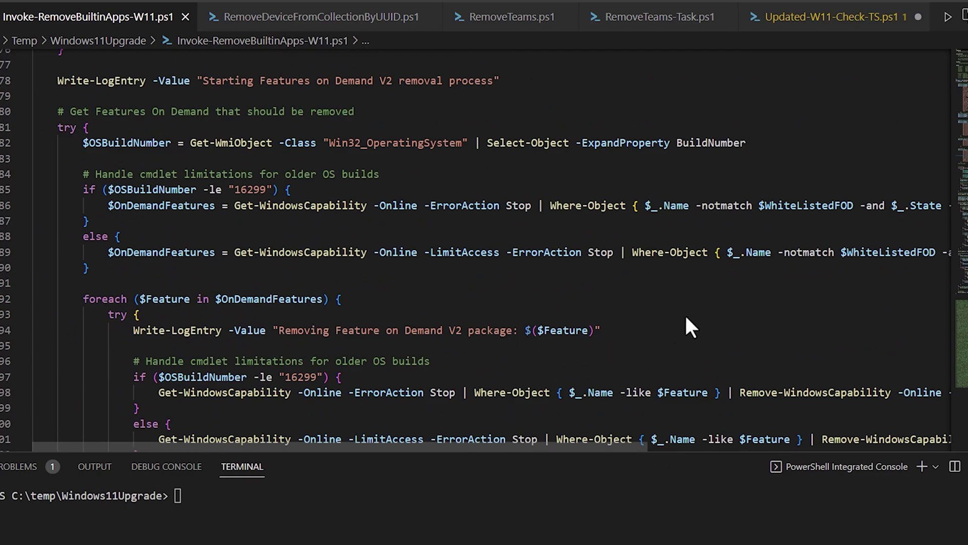
{"action": "scroll", "coordinate": [588, 288], "scroll_direction": "up", "scroll_amount": 6}
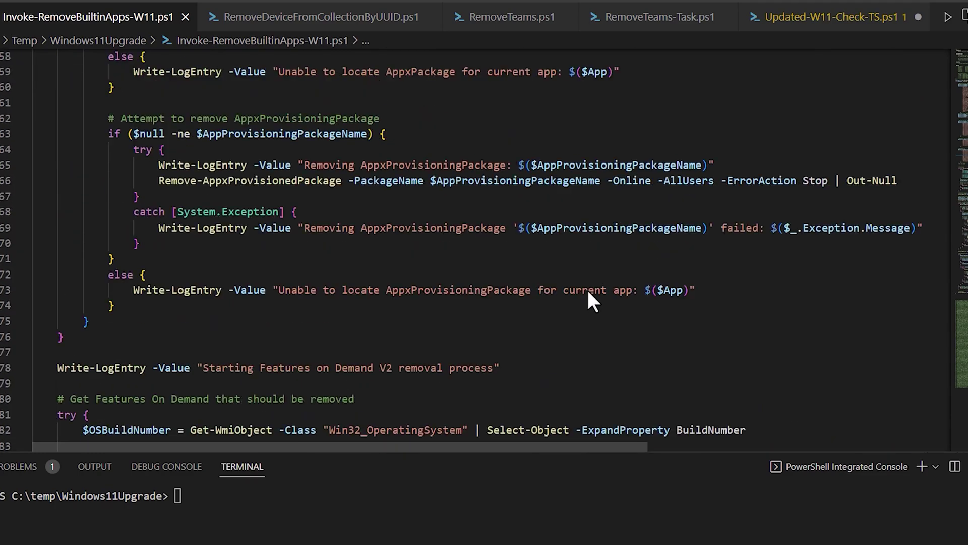
{"action": "scroll", "coordinate": [510, 290], "scroll_direction": "up", "scroll_amount": 5}
{"action": "scroll", "coordinate": [506, 286], "scroll_direction": "down", "scroll_amount": 3}
{"action": "scroll", "coordinate": [517, 292], "scroll_direction": "up", "scroll_amount": 1}
{"action": "scroll", "coordinate": [504, 287], "scroll_direction": "up", "scroll_amount": 16}
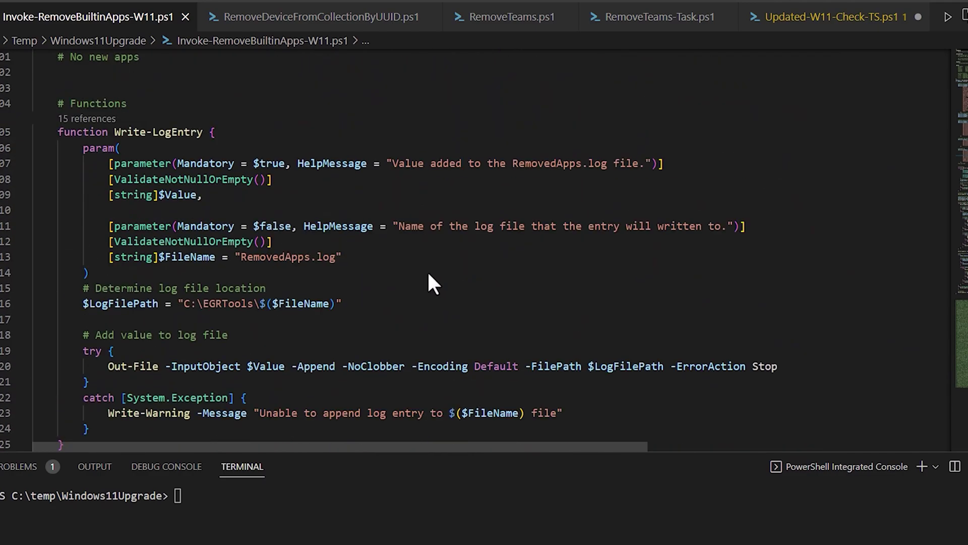
{"action": "scroll", "coordinate": [414, 288], "scroll_direction": "up", "scroll_amount": 13}
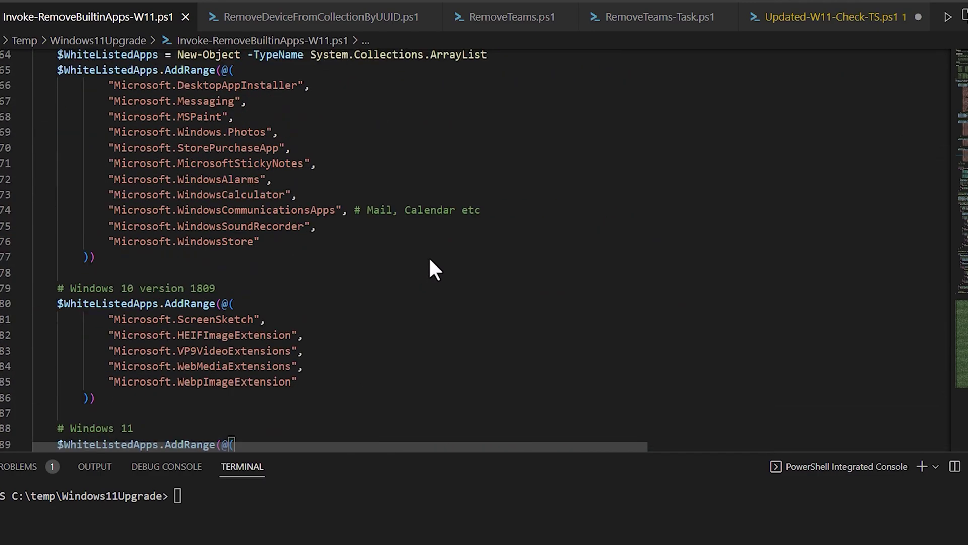
{"action": "scroll", "coordinate": [429, 259], "scroll_direction": "down", "scroll_amount": 8}
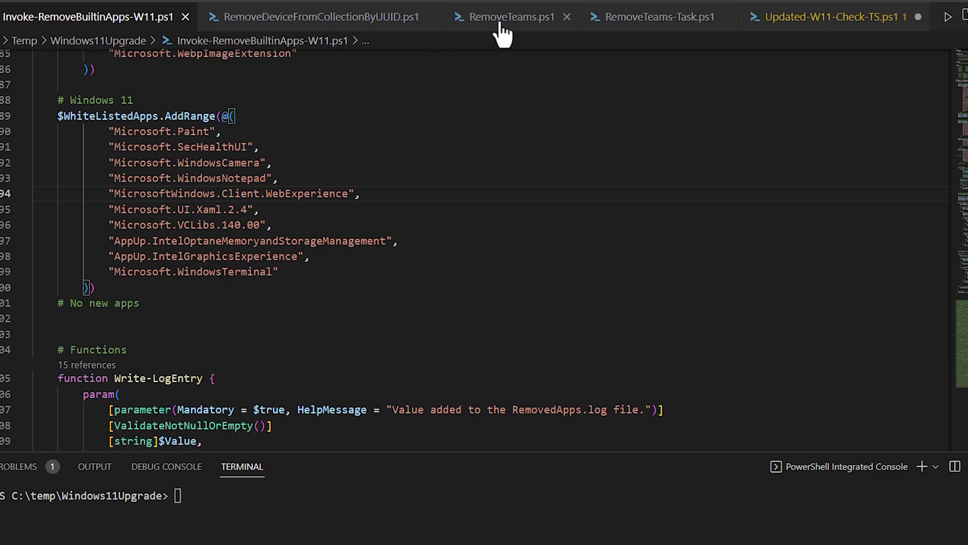
View RemoveTeams.ps1 and RemoveTeams-Task.ps1 briefly, and return to Invoke-RemoveBuiltinApps-W11.ps1.
{"action": "left_click", "coordinate": [535, 11]}
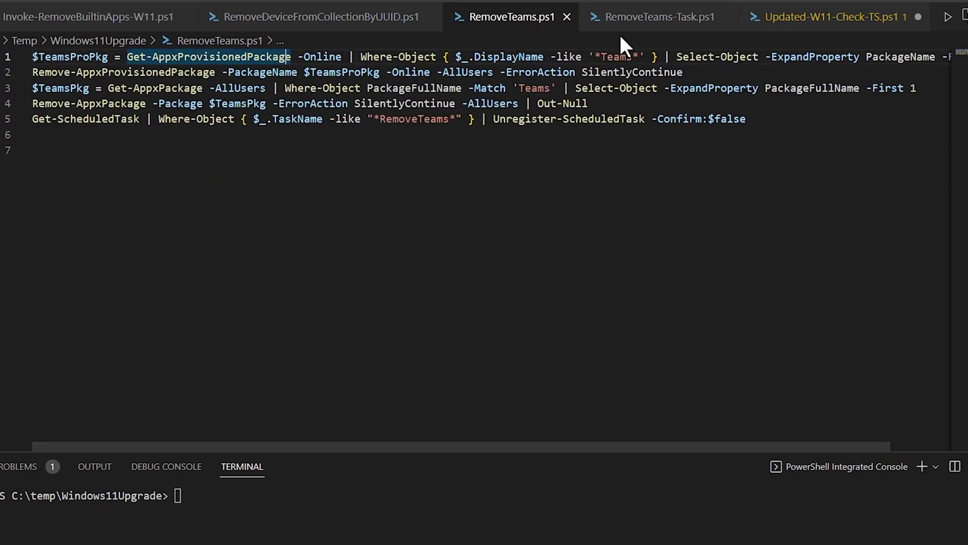
{"action": "left_click", "coordinate": [641, 21]}
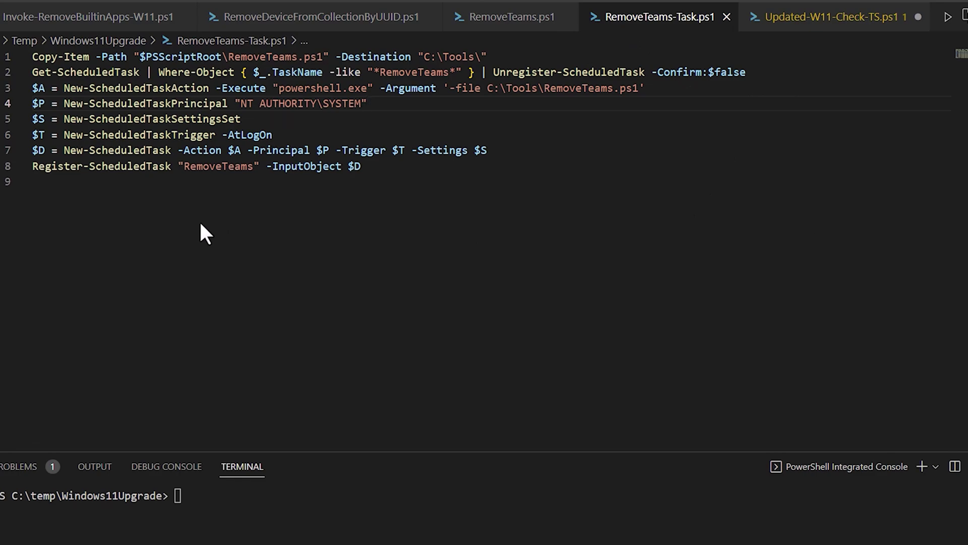
{"action": "left_click", "coordinate": [129, 22]}
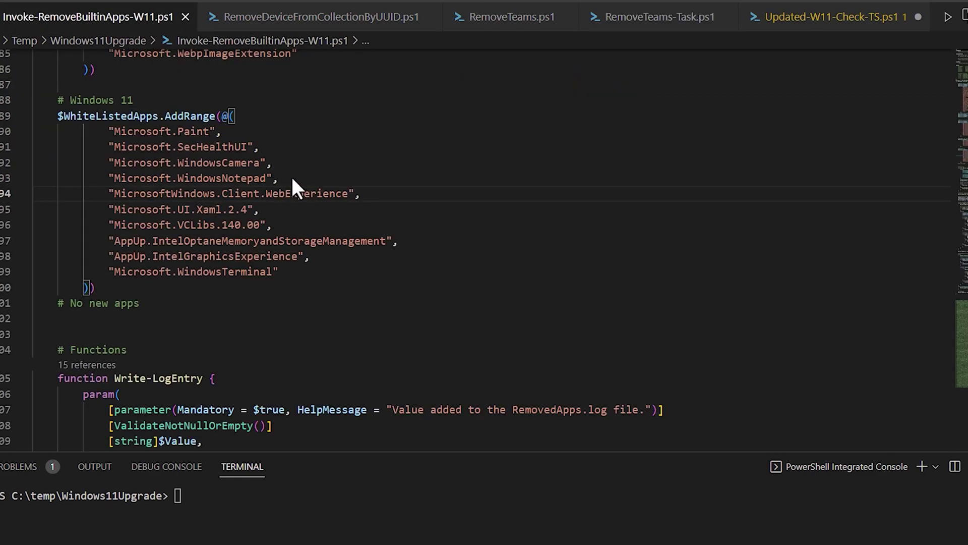
In RemoveTeams-Task.ps1, highlight the NT AUTHORITY\SYSTEM principal, the Copy-Item paths, the -file argument and the -AtLogOn trigger in turn.
{"action": "left_click", "coordinate": [664, 26]}
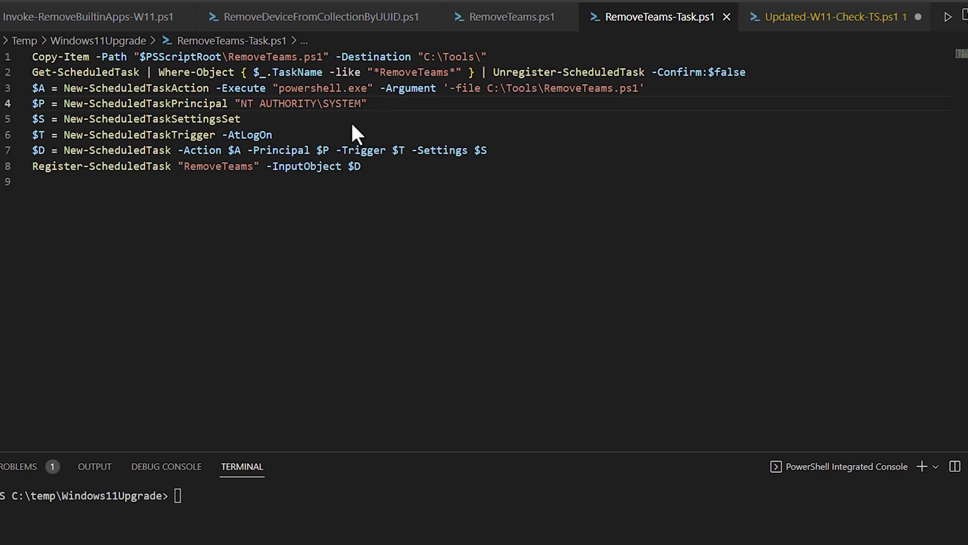
{"action": "left_click_drag", "start_coordinate": [371, 103], "coordinate": [232, 104]}
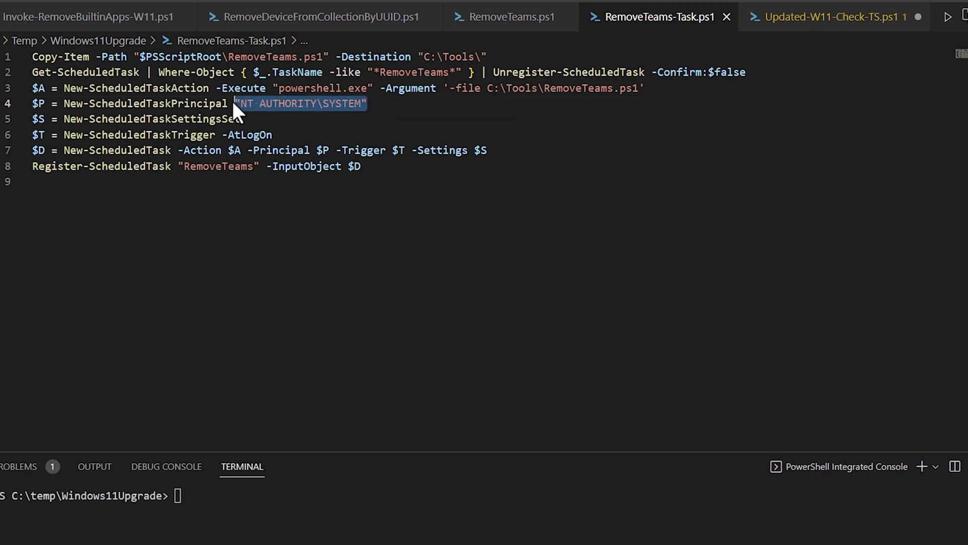
{"action": "left_click", "coordinate": [469, 120]}
{"action": "left_click_drag", "start_coordinate": [129, 57], "coordinate": [501, 53]}
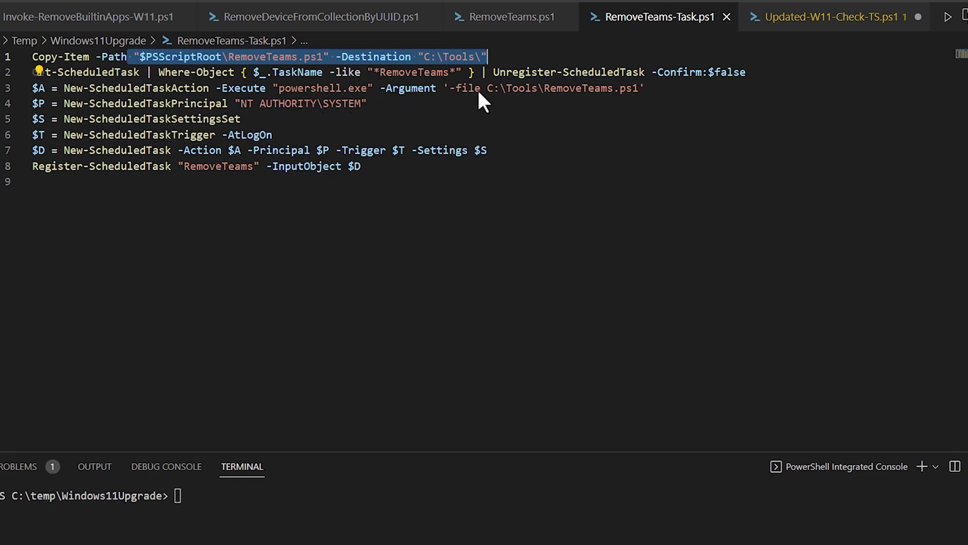
{"action": "left_click_drag", "start_coordinate": [451, 89], "coordinate": [646, 89]}
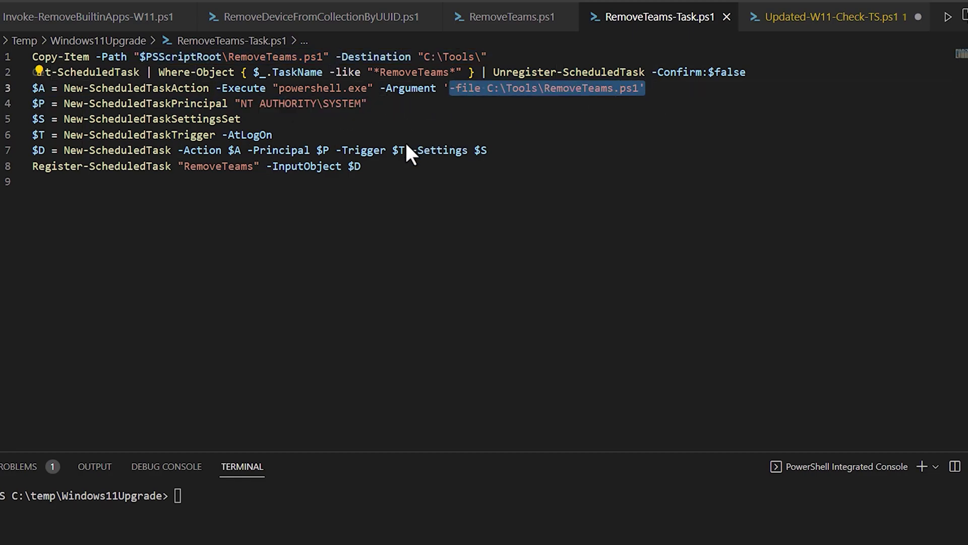
{"action": "left_click_drag", "start_coordinate": [273, 135], "coordinate": [223, 135]}
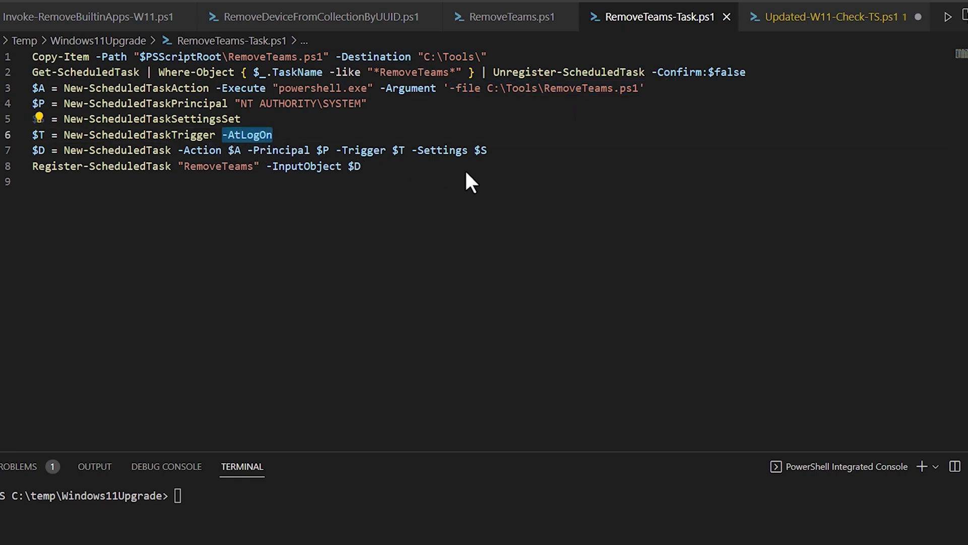
Switch to RemoveTeams.ps1 and examine its package removal commands, highlighting Get-AppxPackage on line 3.
{"action": "left_click", "coordinate": [528, 4]}
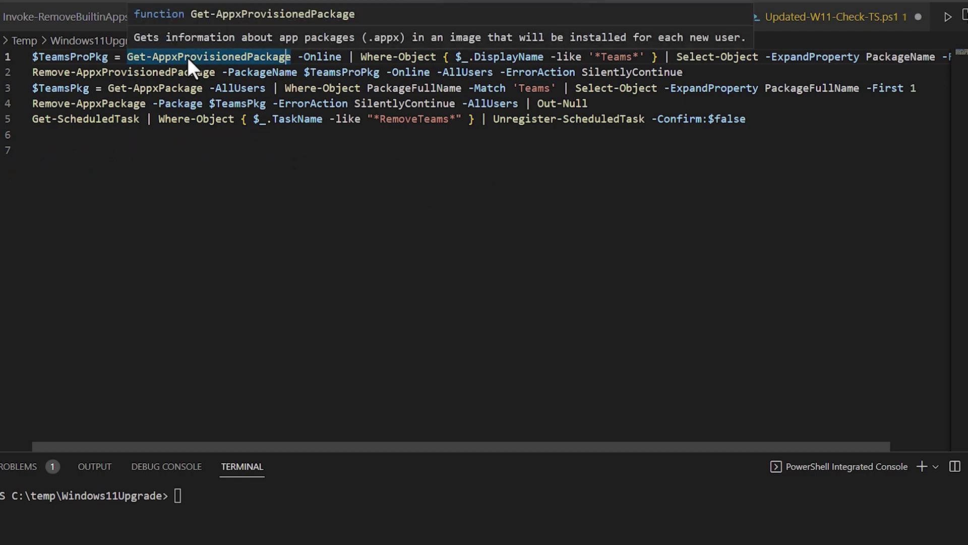
{"action": "left_click_drag", "start_coordinate": [109, 87], "coordinate": [175, 86]}
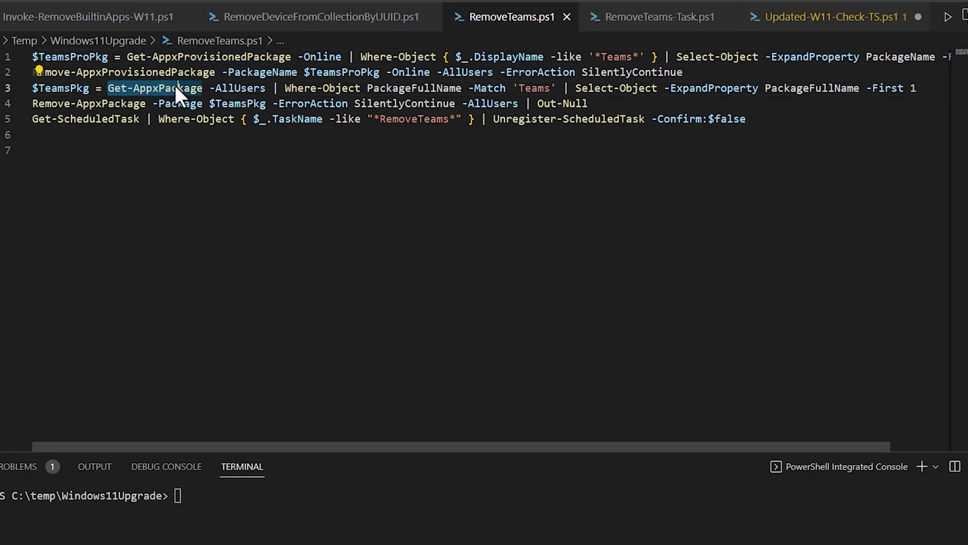
{"action": "left_click", "coordinate": [235, 83]}
{"action": "left_click", "coordinate": [325, 141]}
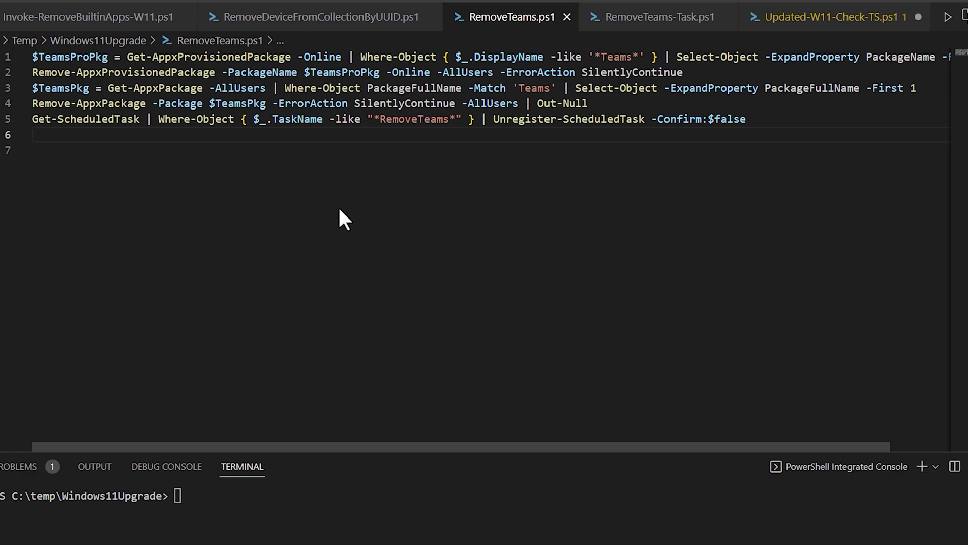
Open RemoveDeviceFromCollectionByUUID.ps1 and examine its setup, highlighting the $SKEY value and the $DevCol lookup with the first collection check.
{"action": "left_click", "coordinate": [372, 20]}
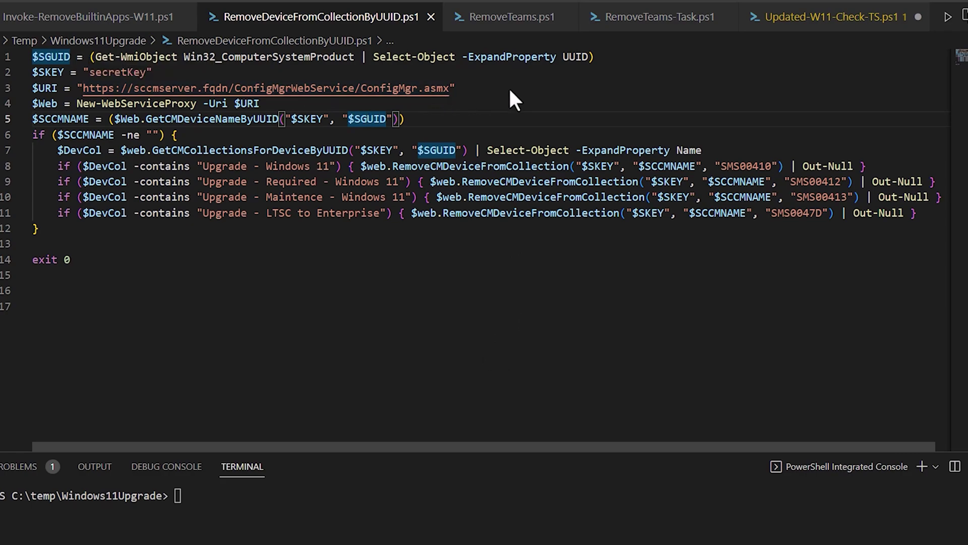
{"action": "double_click", "coordinate": [91, 71]}
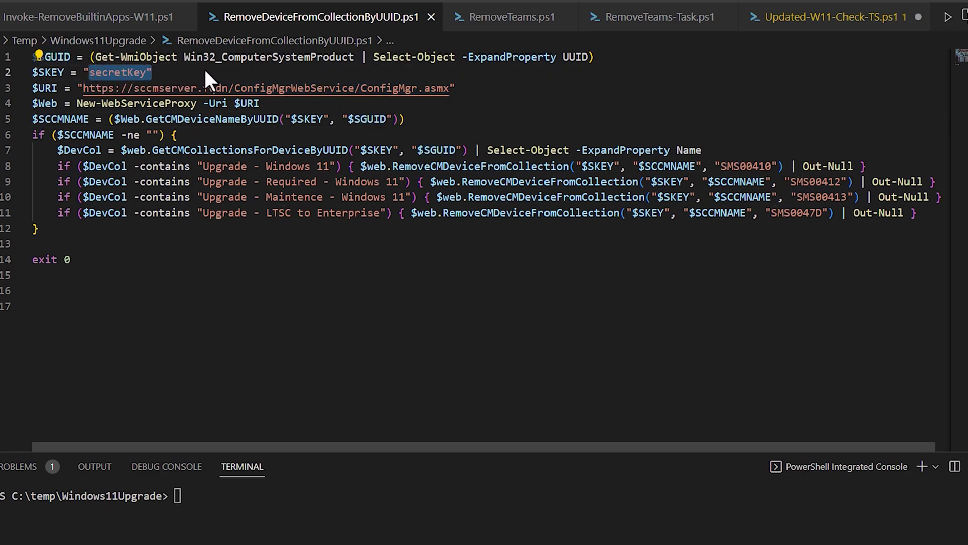
{"action": "left_click", "coordinate": [111, 56]}
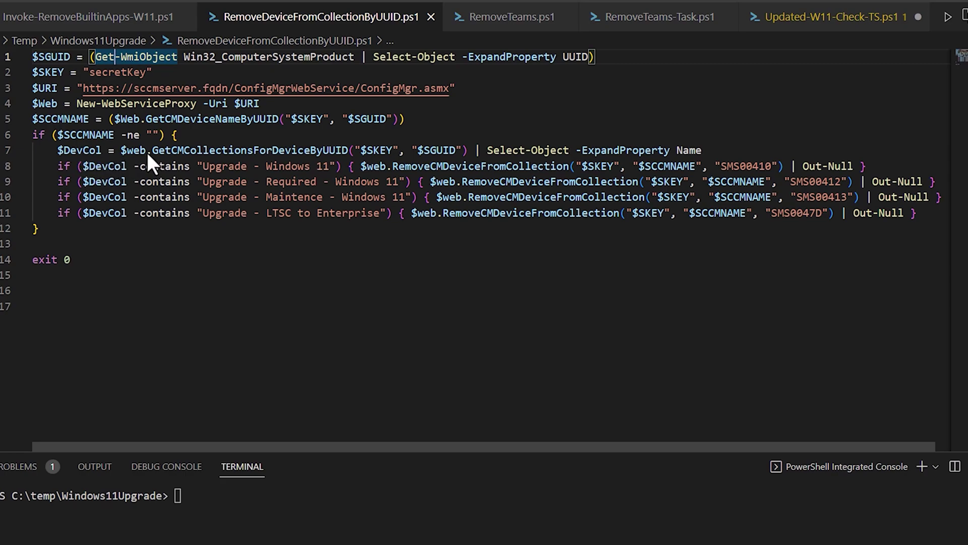
{"action": "left_click_drag", "start_coordinate": [90, 154], "coordinate": [755, 161]}
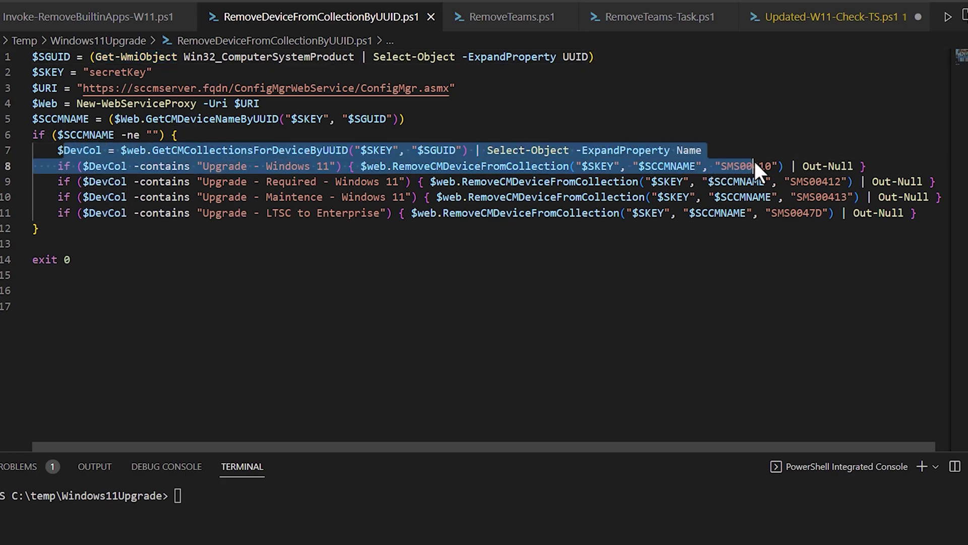
{"action": "left_click", "coordinate": [747, 150]}
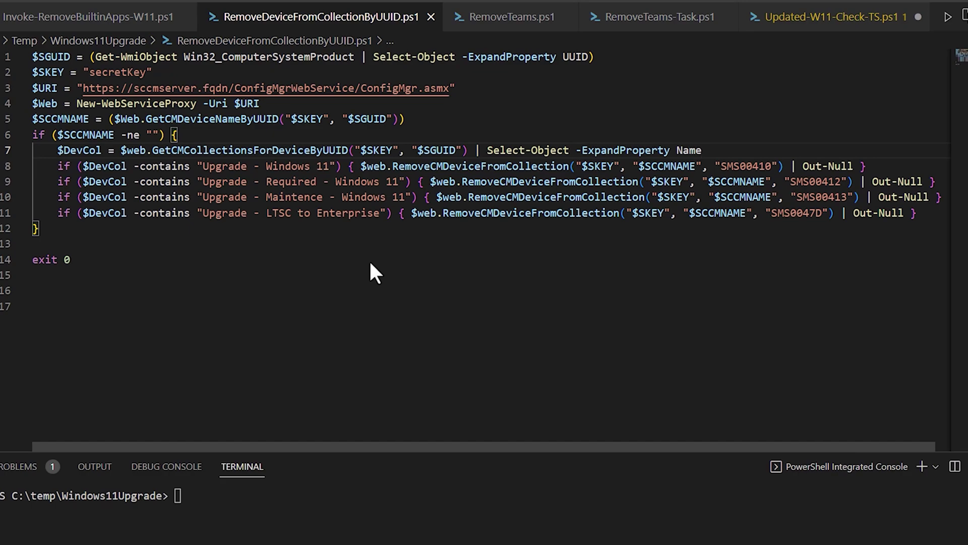
Highlight Required, Maintence and Upgrade - Windows 11 in turn in the collection name checks, and clear the selection.
{"action": "double_click", "coordinate": [285, 181]}
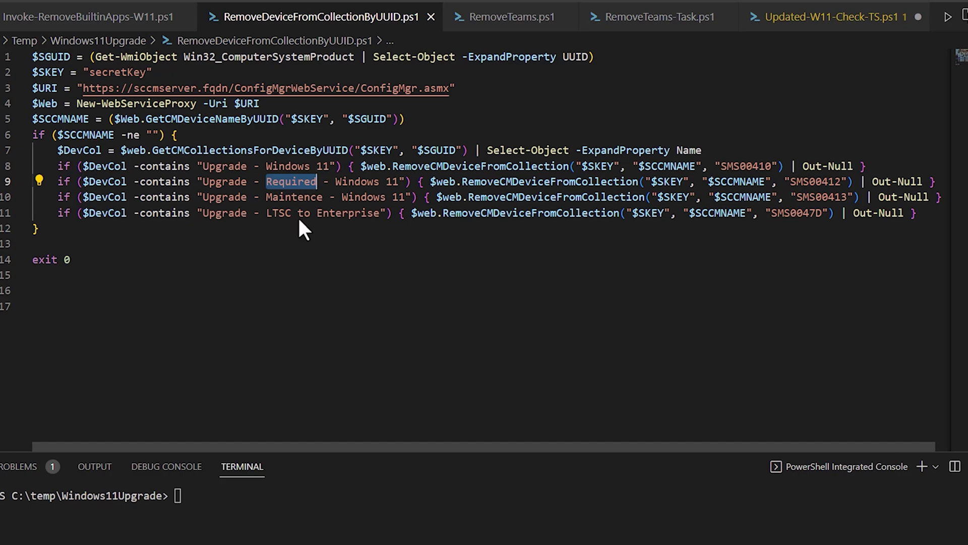
{"action": "double_click", "coordinate": [289, 198]}
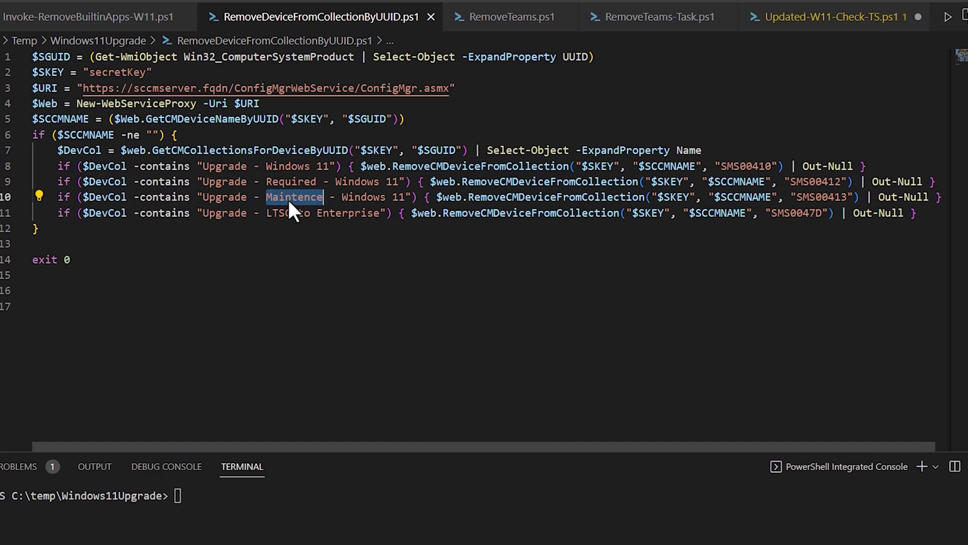
{"action": "left_click_drag", "start_coordinate": [204, 163], "coordinate": [330, 162]}
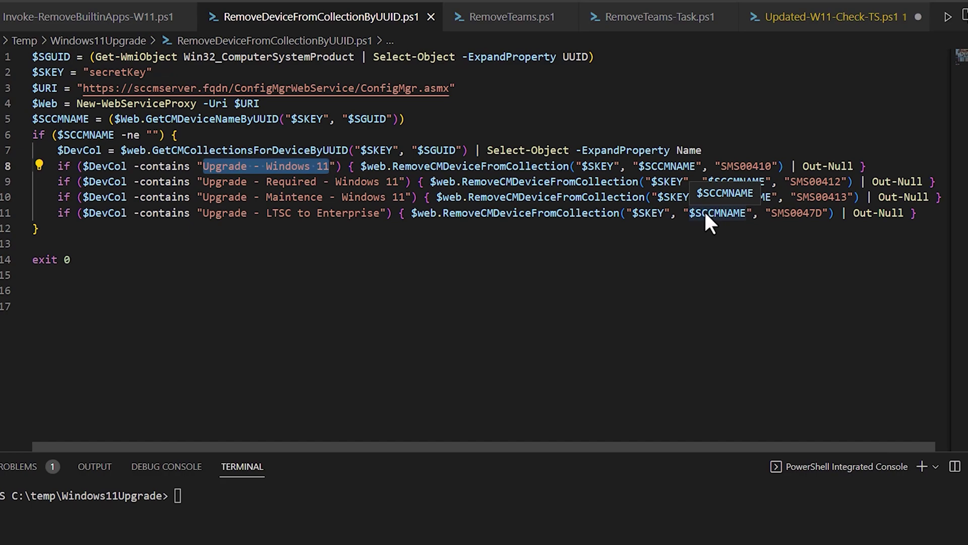
{"action": "left_click", "coordinate": [598, 289]}
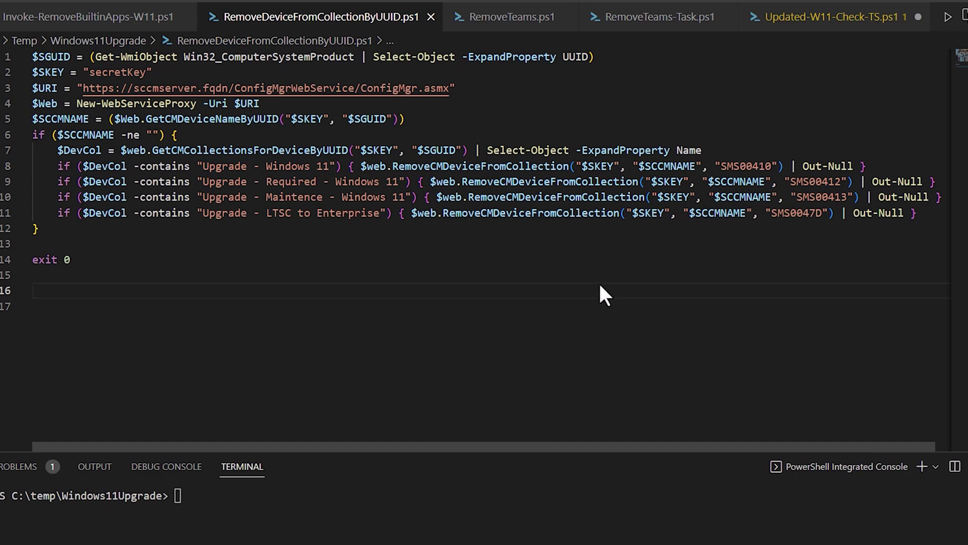